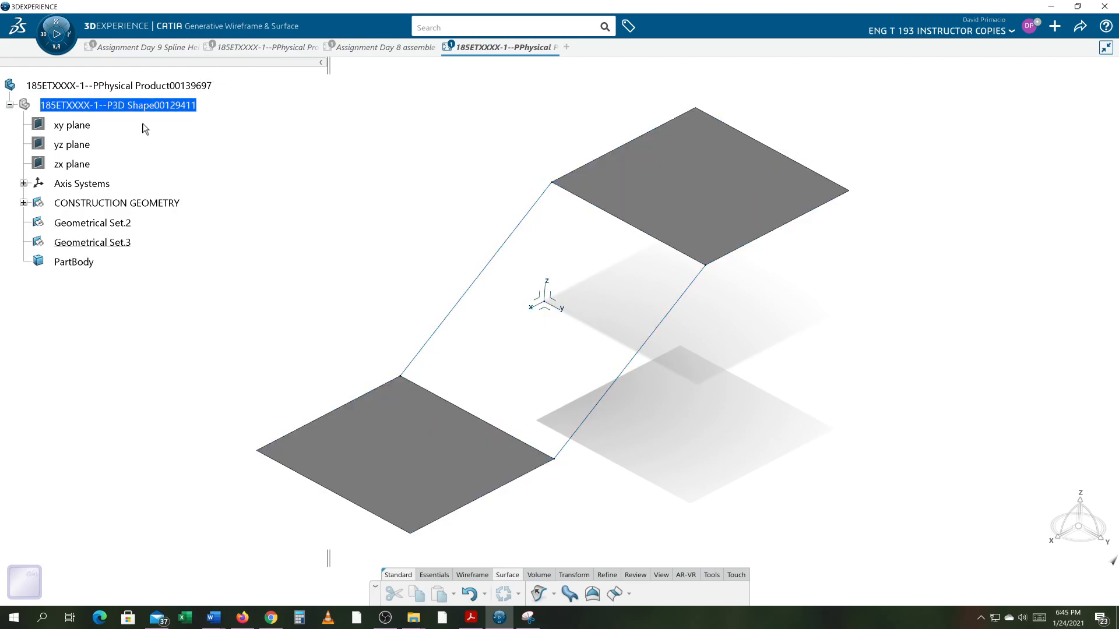
Insert another geometrical set under the 3D shape and rename Geometrical Set.2 as FILL
left_click(142, 106)
left_click(198, 71)
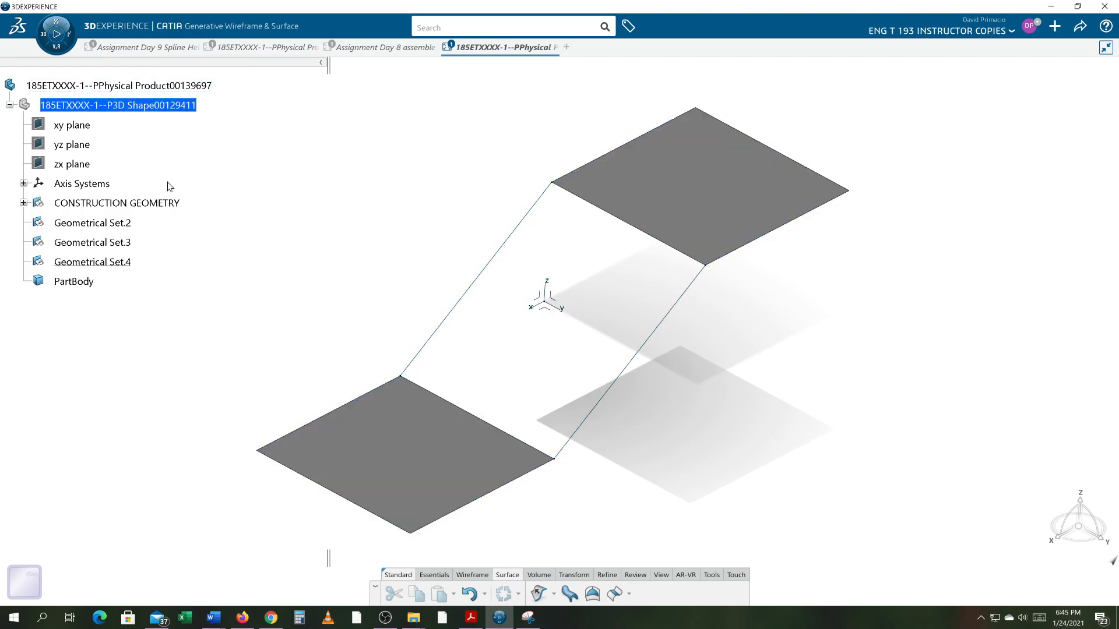
left_click(128, 227)
right_click(131, 230)
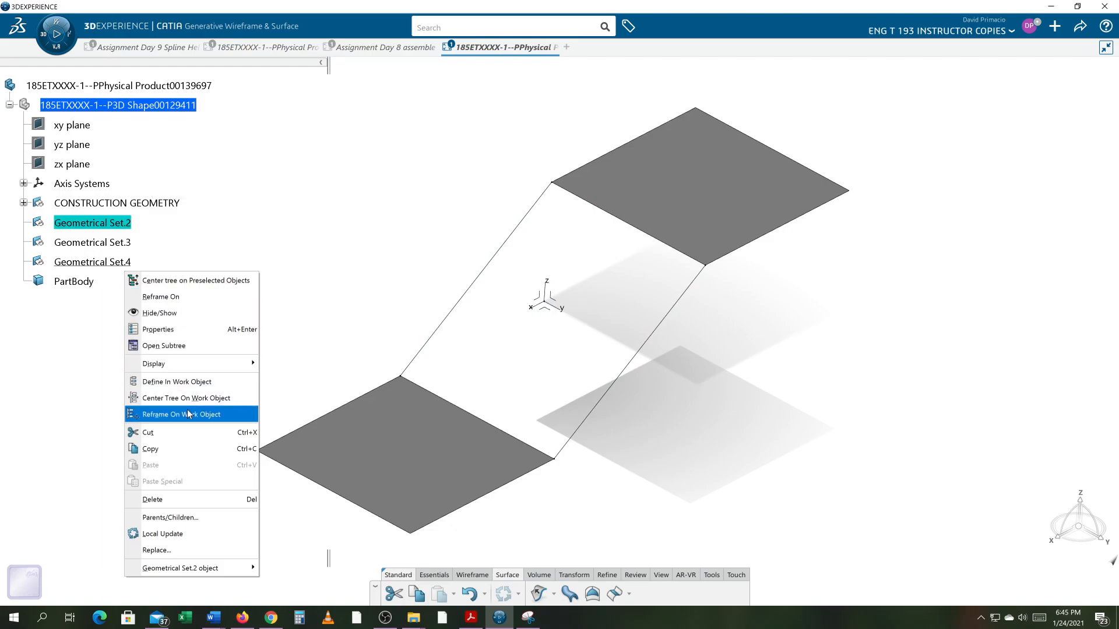
left_click(174, 329)
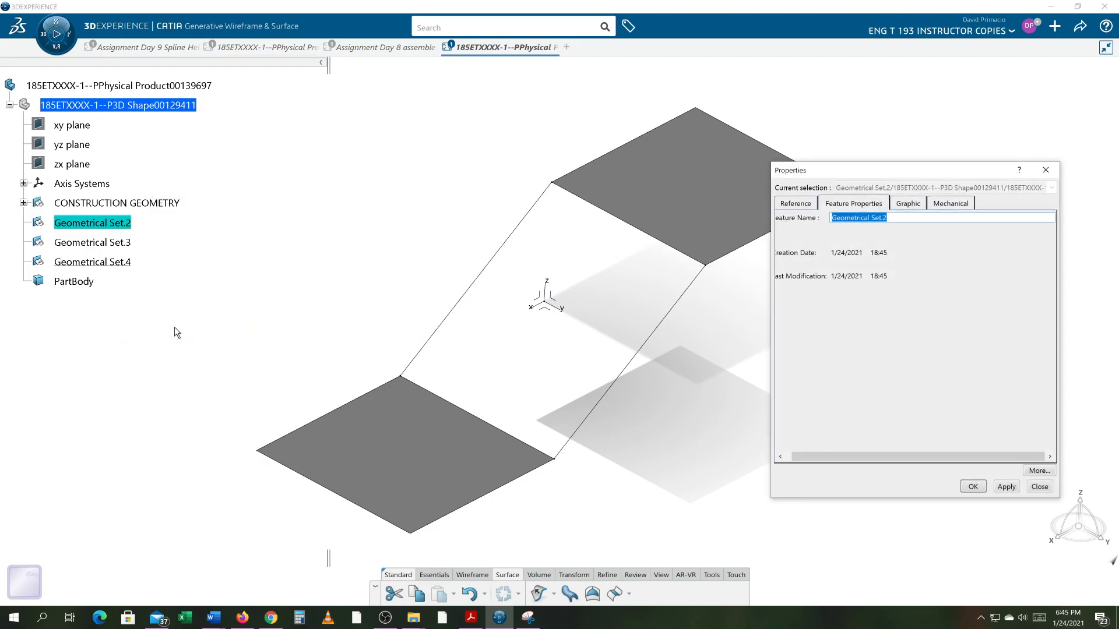
key("Caps_Lock")
type("FILL")
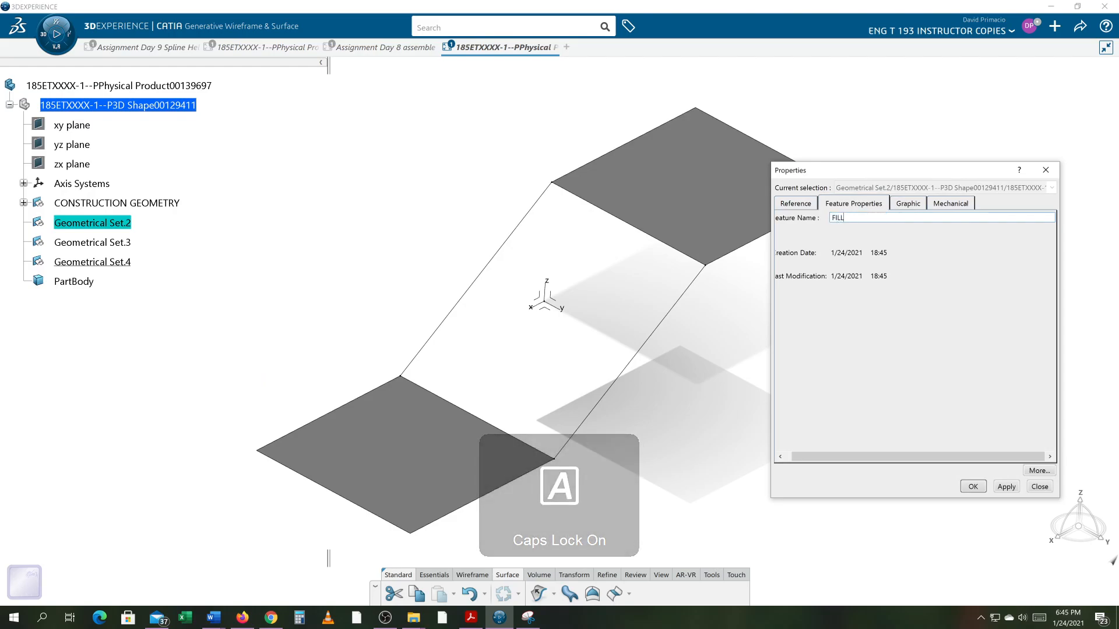
key("Return")
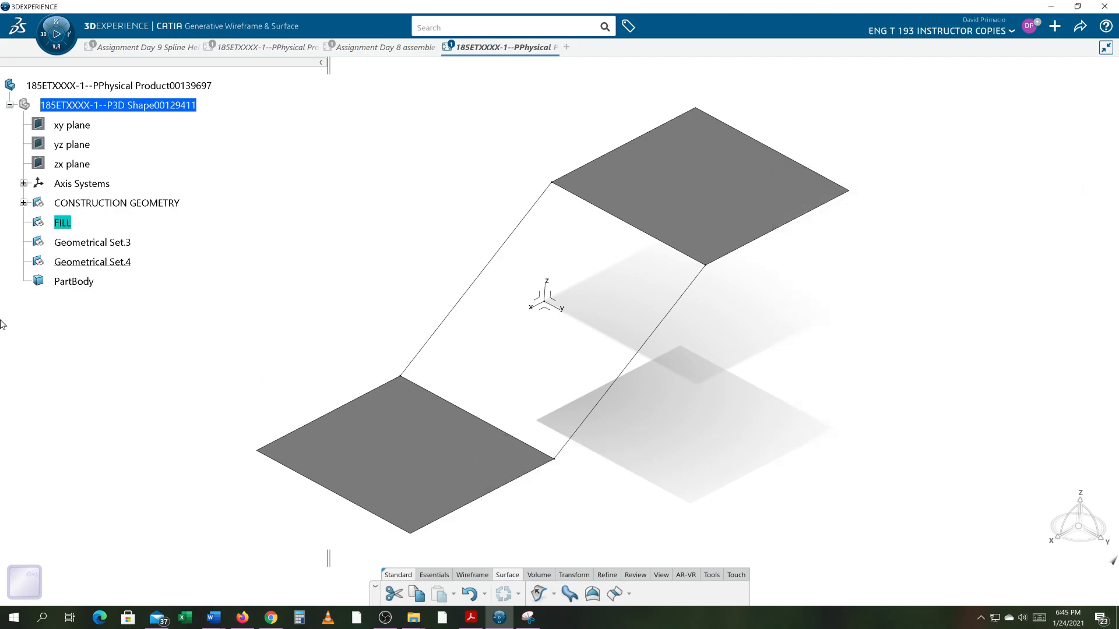
Rename Geometrical Set.3 as MULTI-SECTION
left_click(90, 245)
right_click(90, 246)
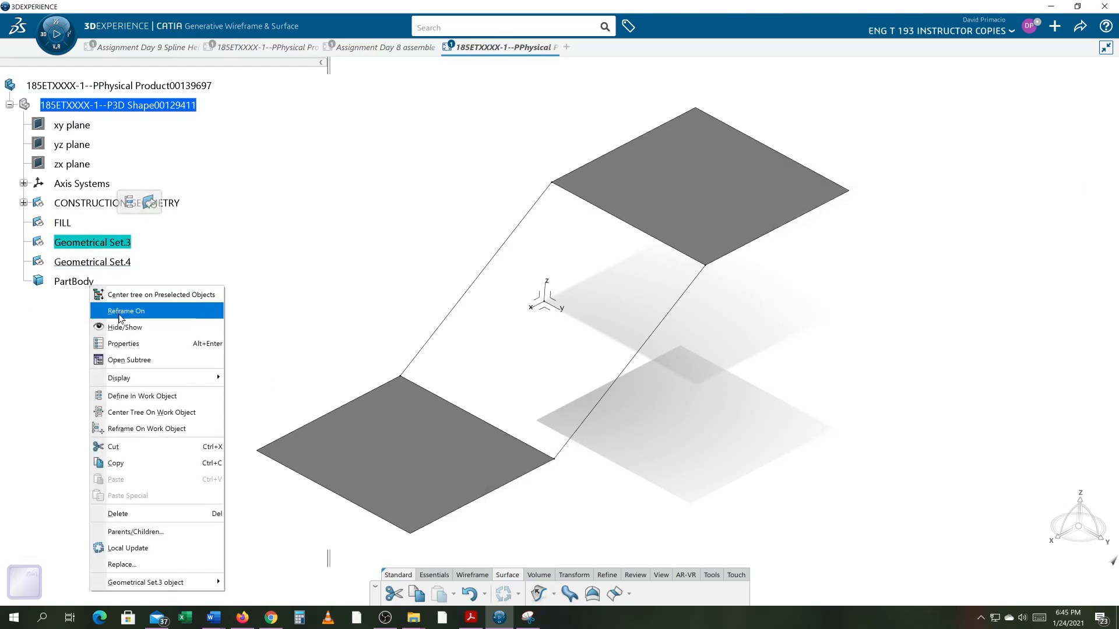
left_click(121, 340)
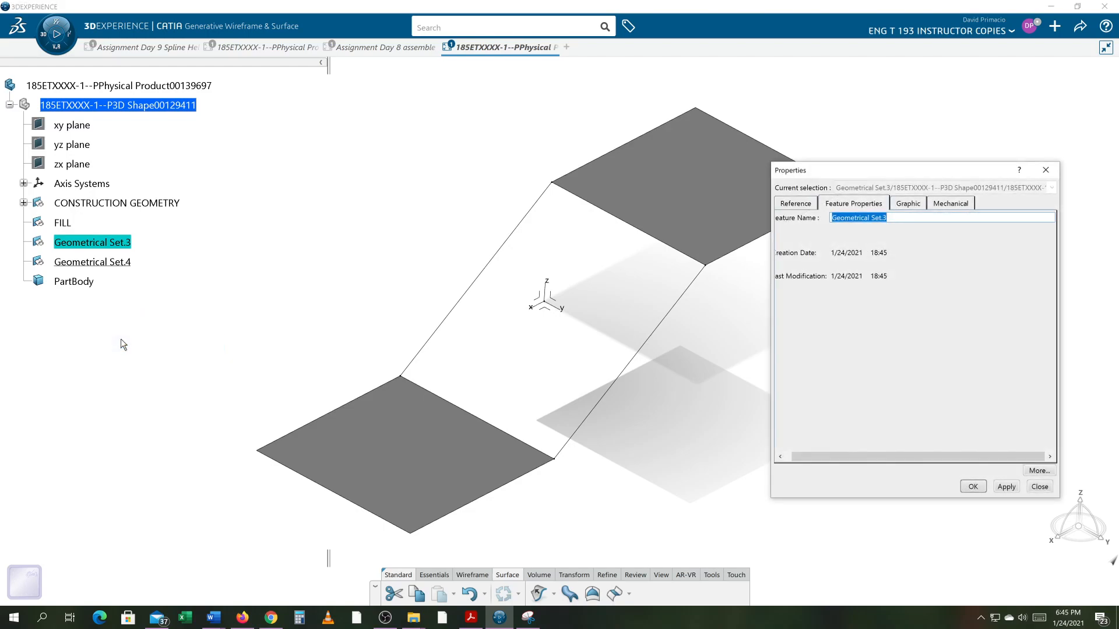
type("M")
key("Return")
Rename Geometrical Set.4 as BLEND
right_click(77, 271)
right_click(79, 263)
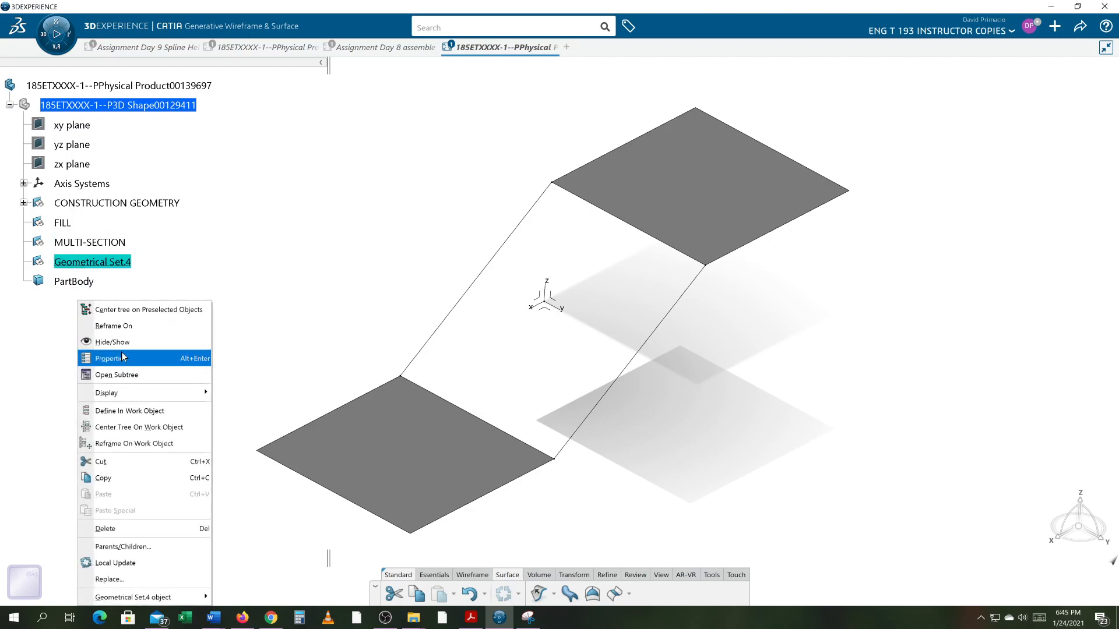
left_click(121, 358)
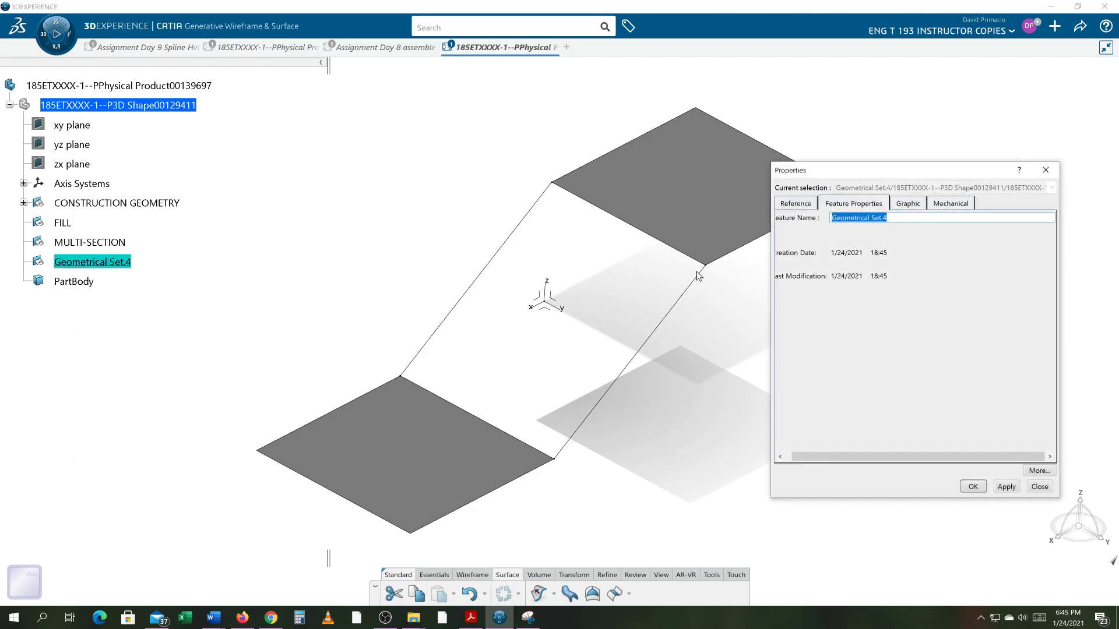
type("BLEND")
key("Return")
Define the FILL geometrical set as the work object
right_click(72, 226)
key("Escape")
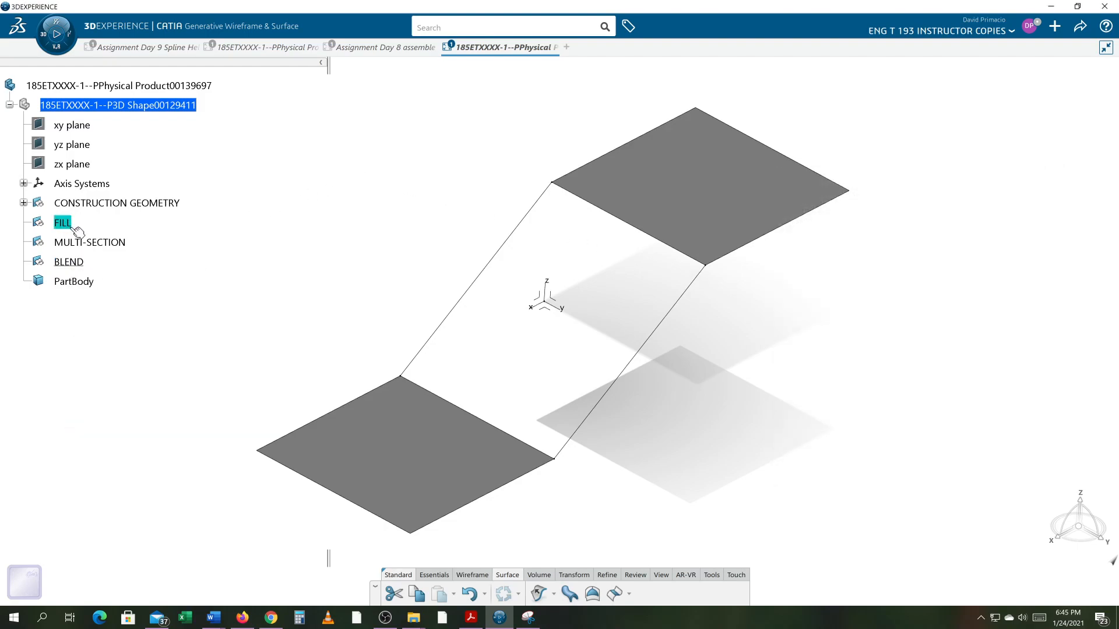
right_click(73, 225)
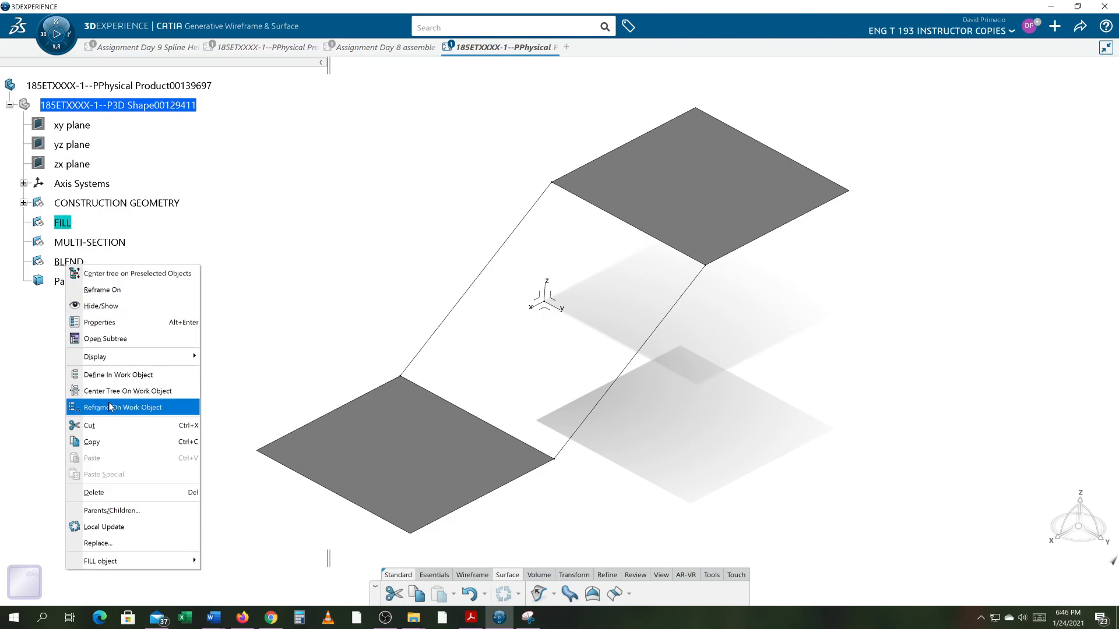
left_click(118, 375)
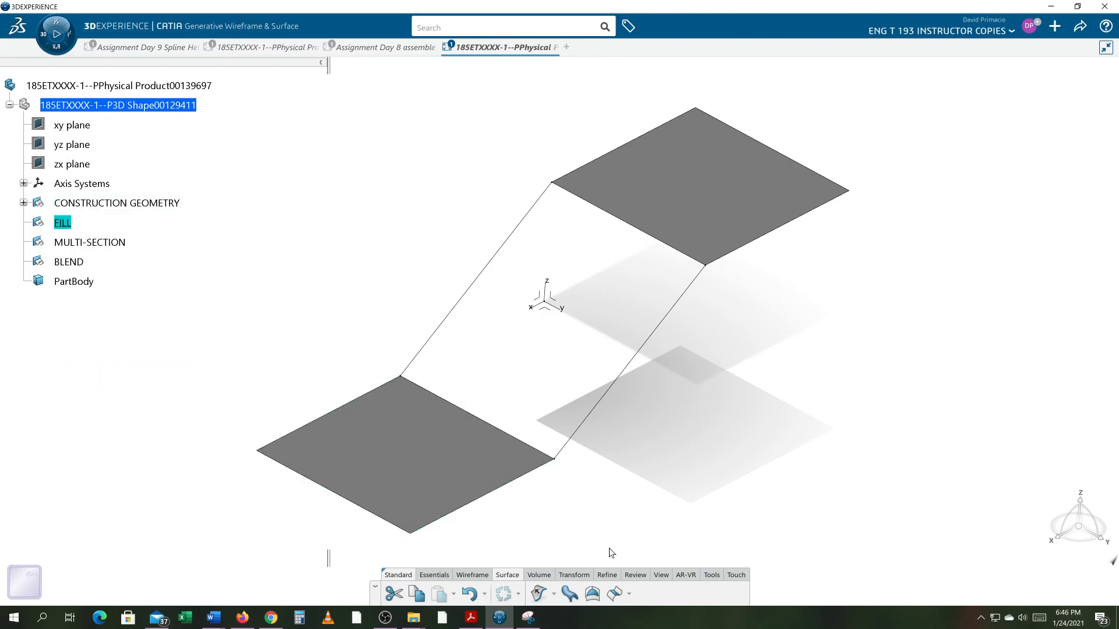
Create a Fill surface bounded by the facing edge lines of the lower and upper surfaces and the two sloped connecting lines
left_click(593, 592)
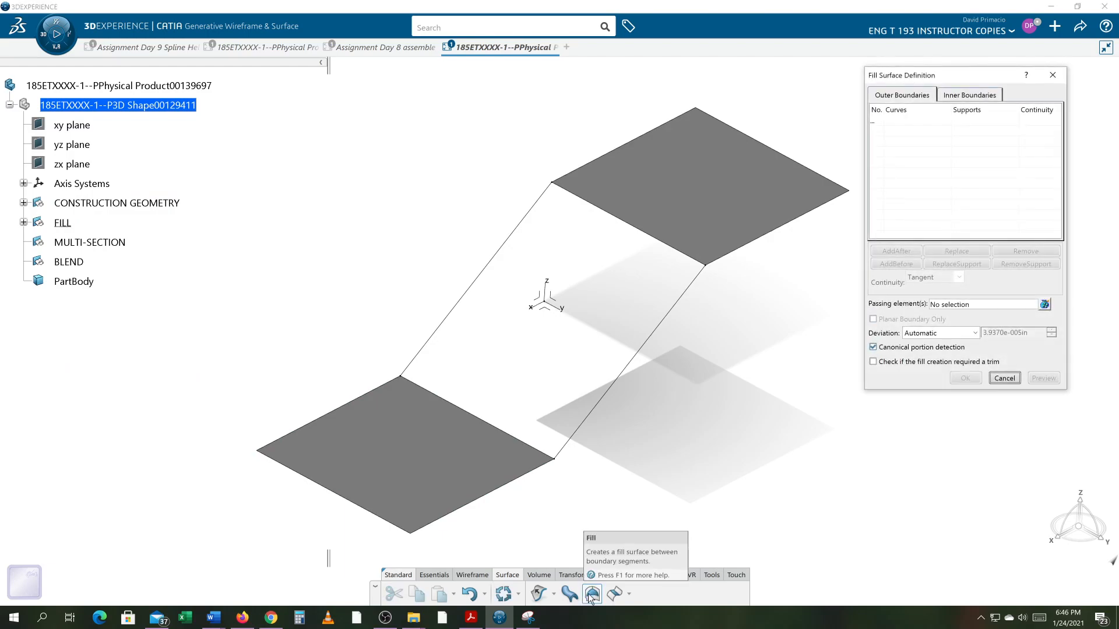
left_click(457, 408)
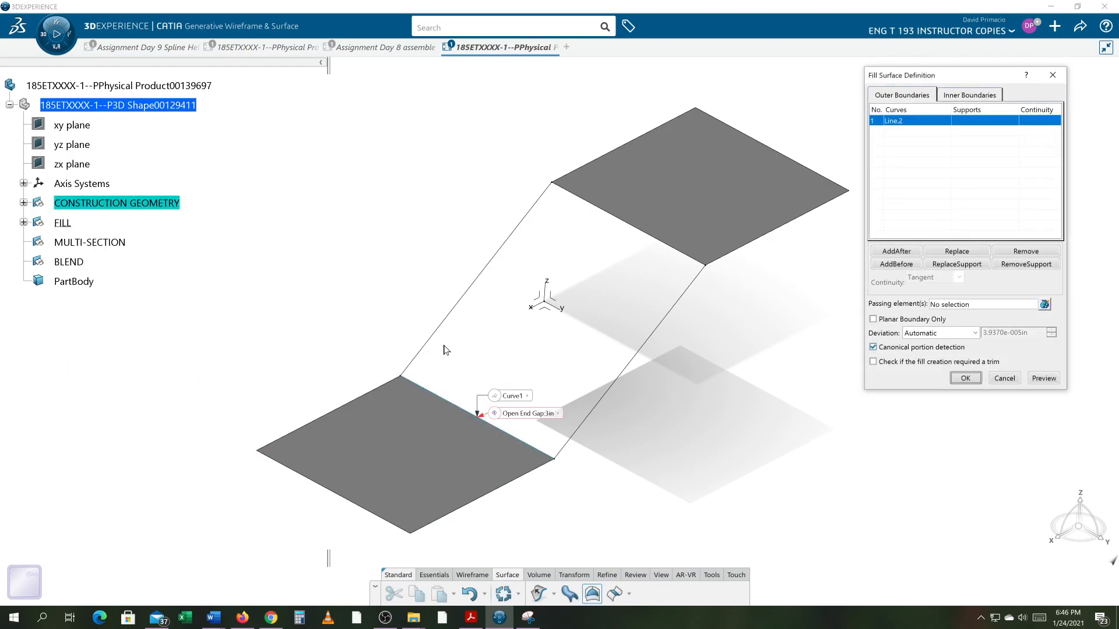
left_click(434, 332)
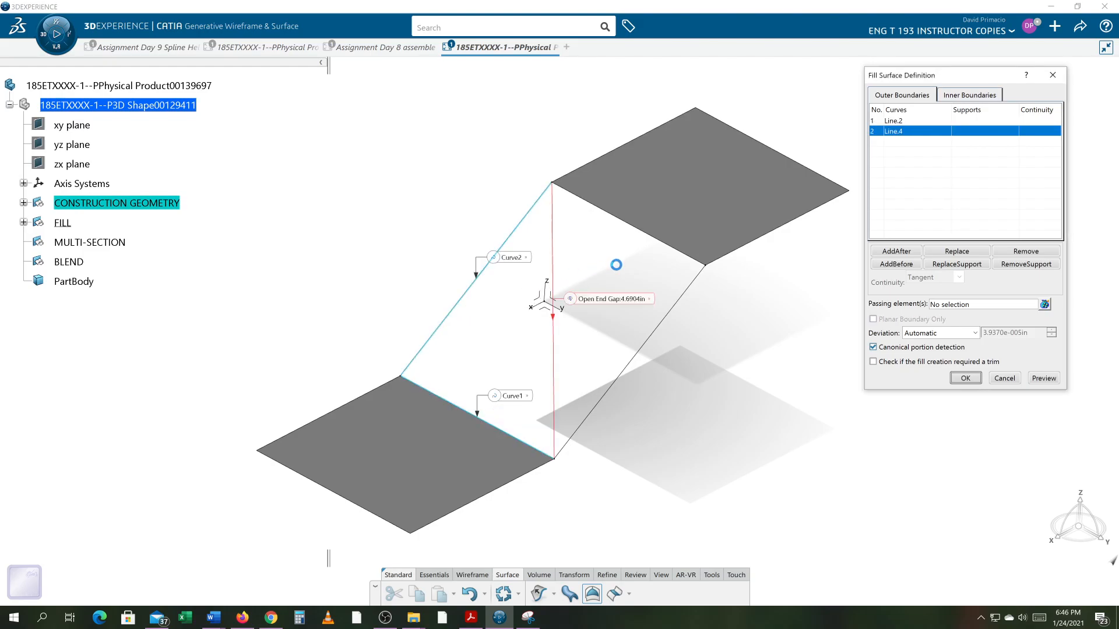
left_click(651, 239)
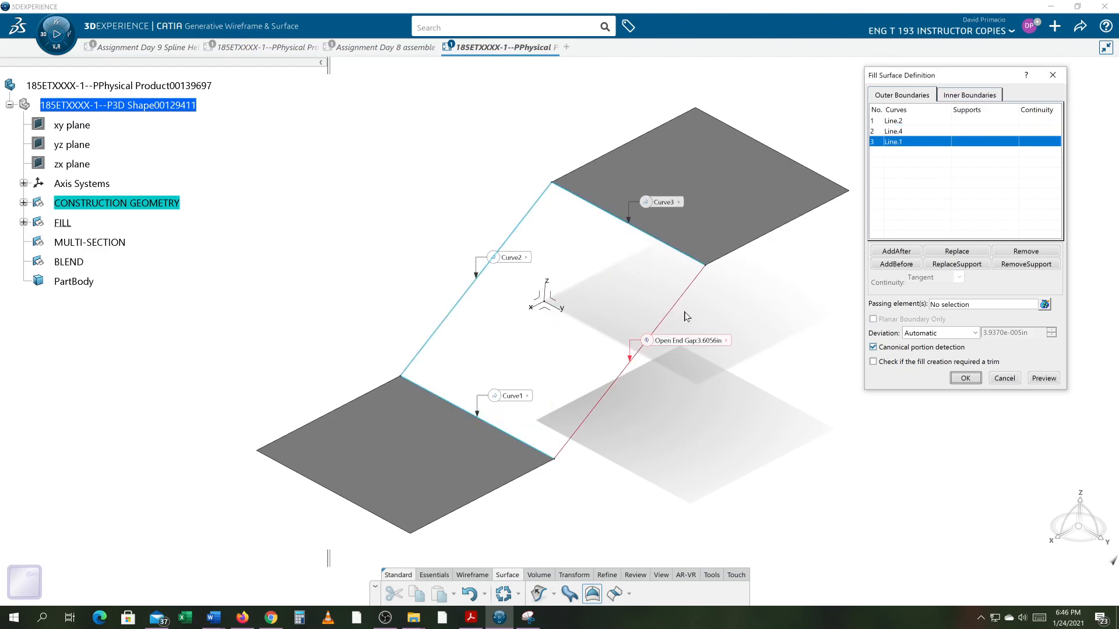
left_click(676, 303)
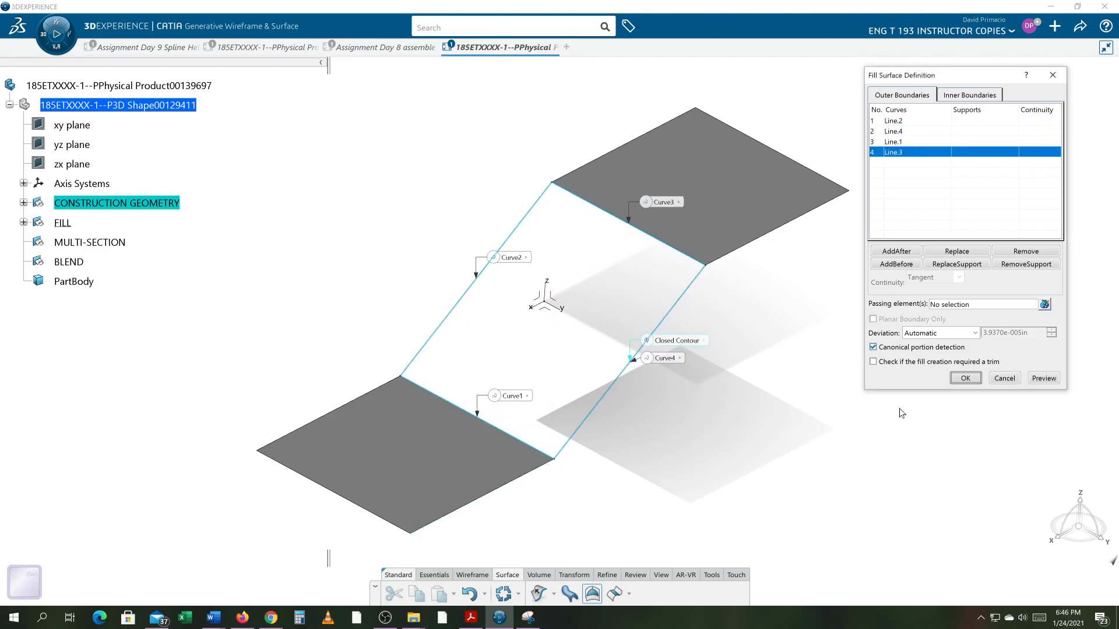
left_click(963, 378)
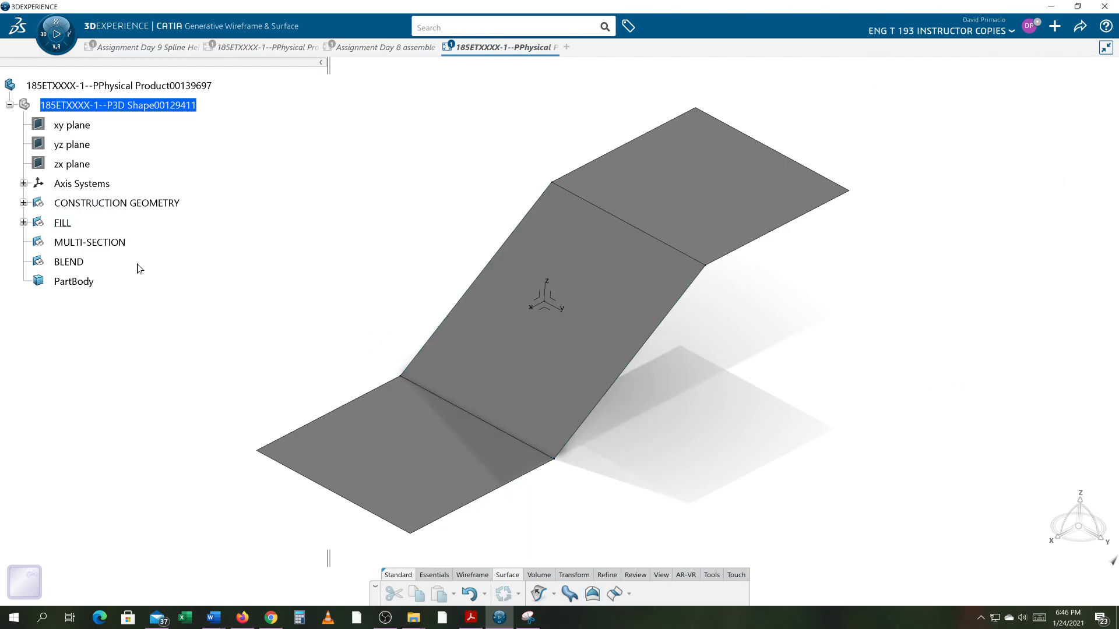
Hide the FILL geometrical set and define MULTI-SECTION as the work object
right_click(65, 225)
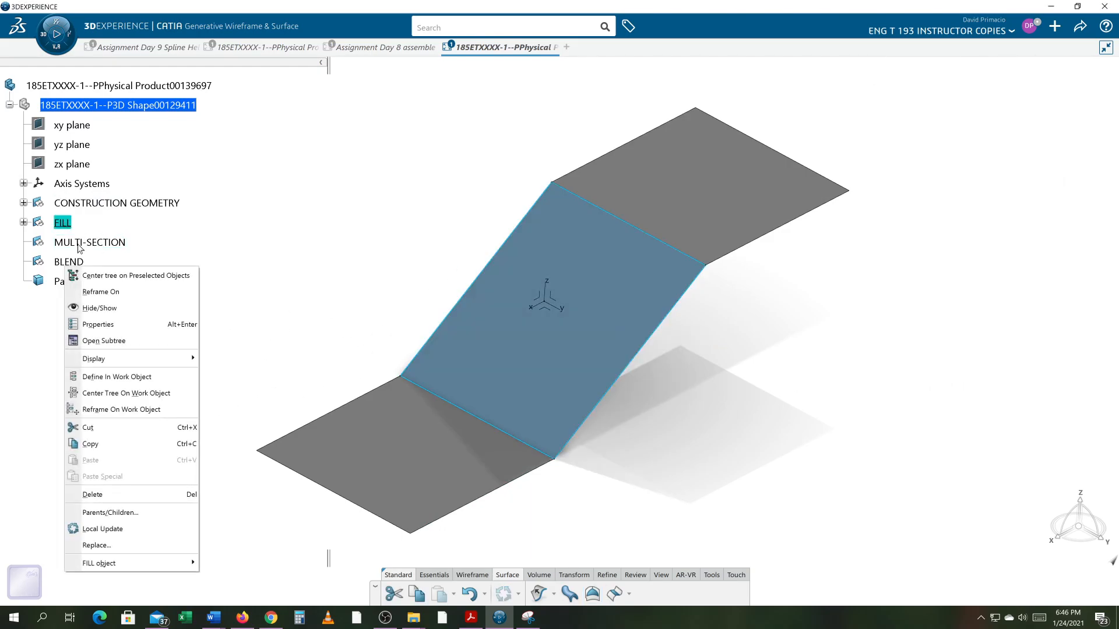
left_click(104, 312)
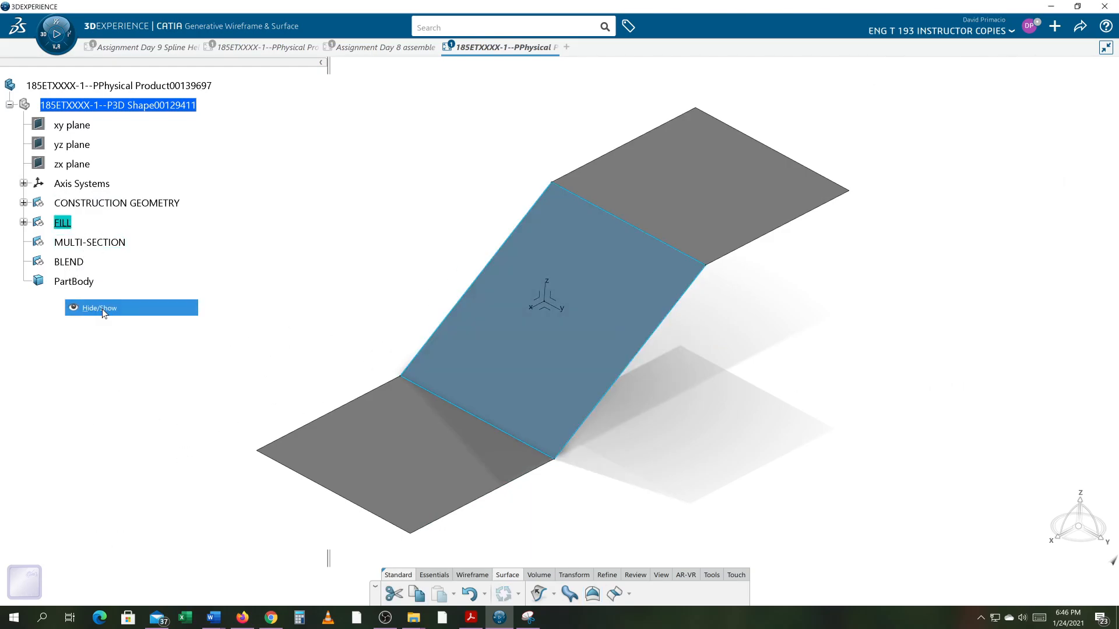
right_click(105, 244)
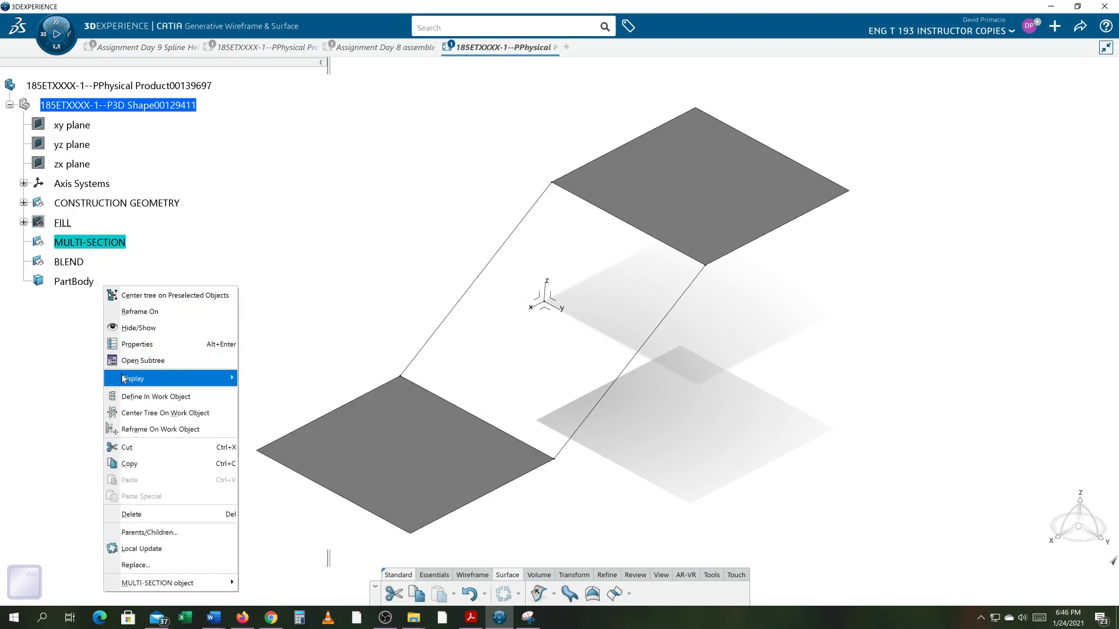
left_click(120, 396)
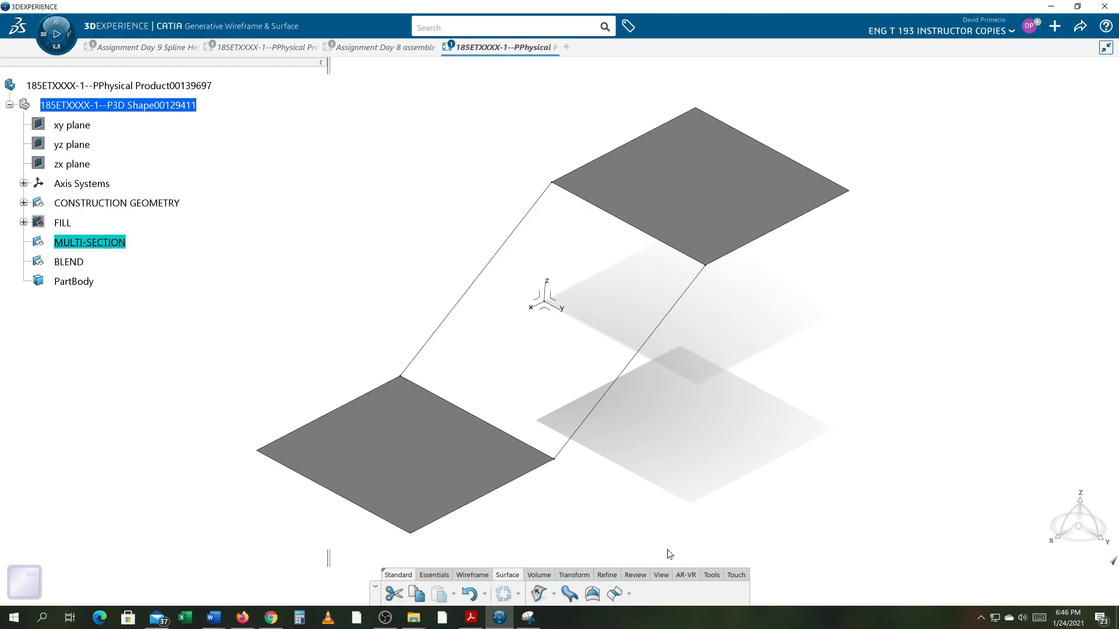
Create a Multi-Sections Surface using the facing edge lines of the lower and upper surfaces as sections, without guides
left_click(629, 594)
left_click(639, 546)
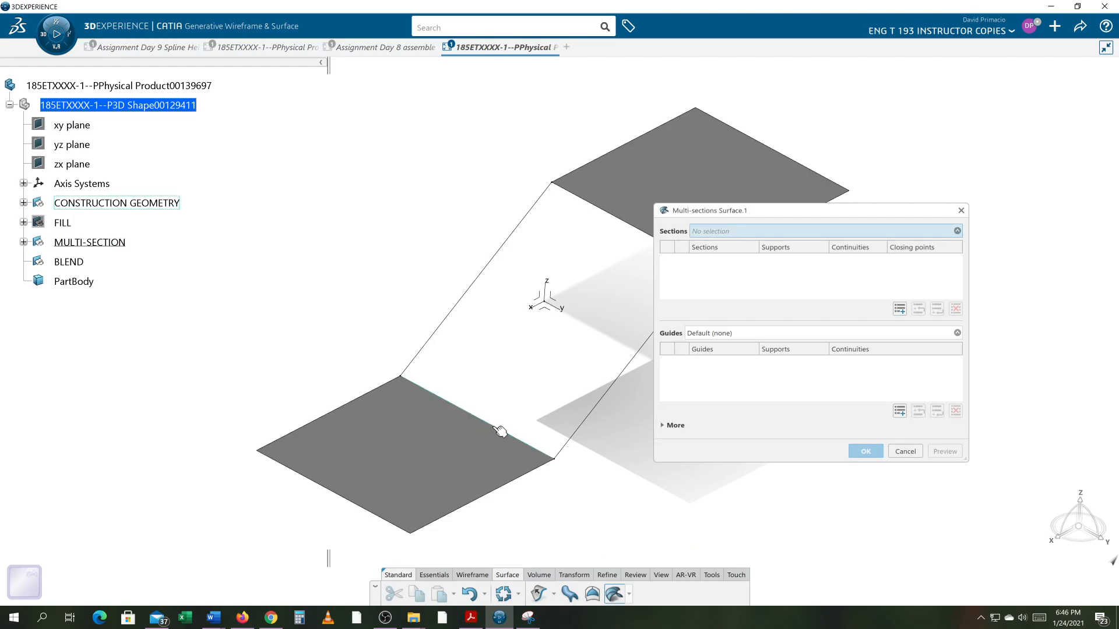
left_click(501, 429)
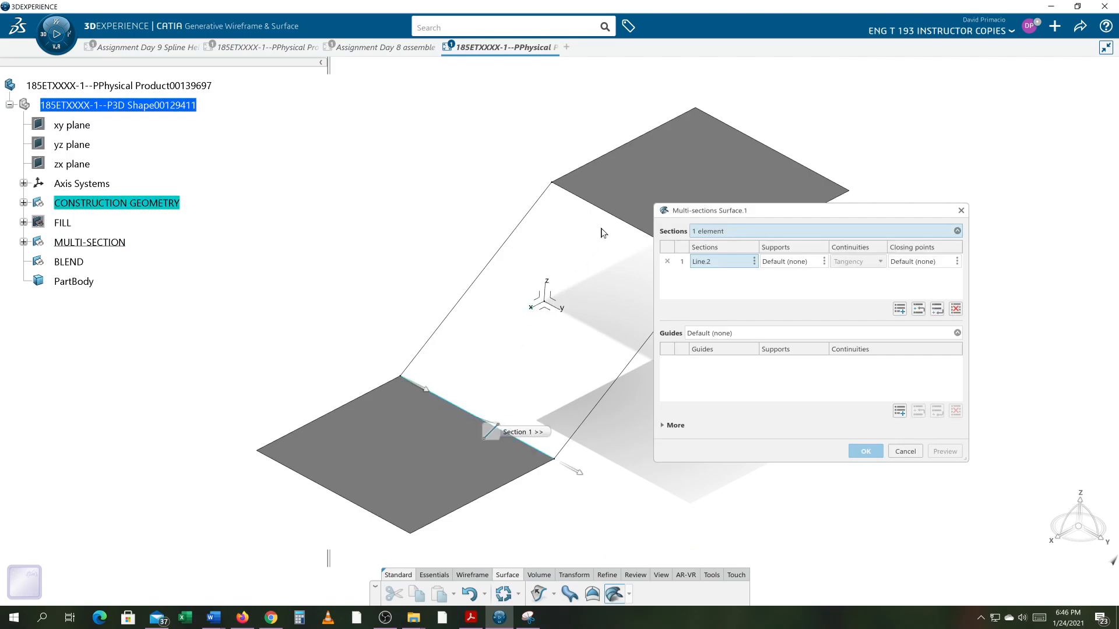
left_click(622, 220)
middle_click_drag(635, 359, 536, 355)
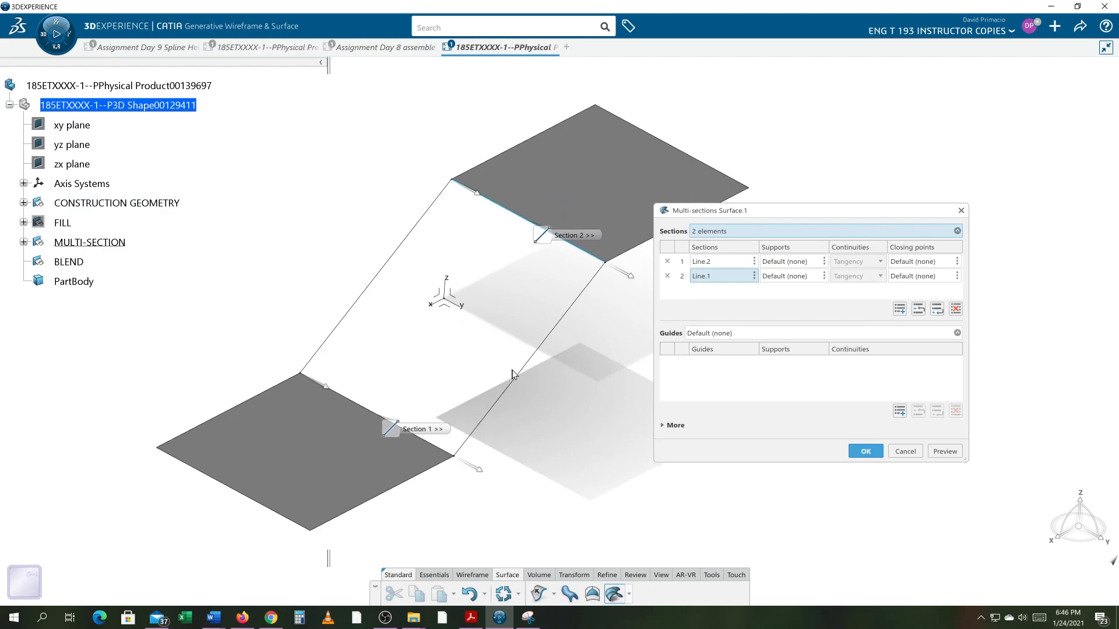
left_click(860, 452)
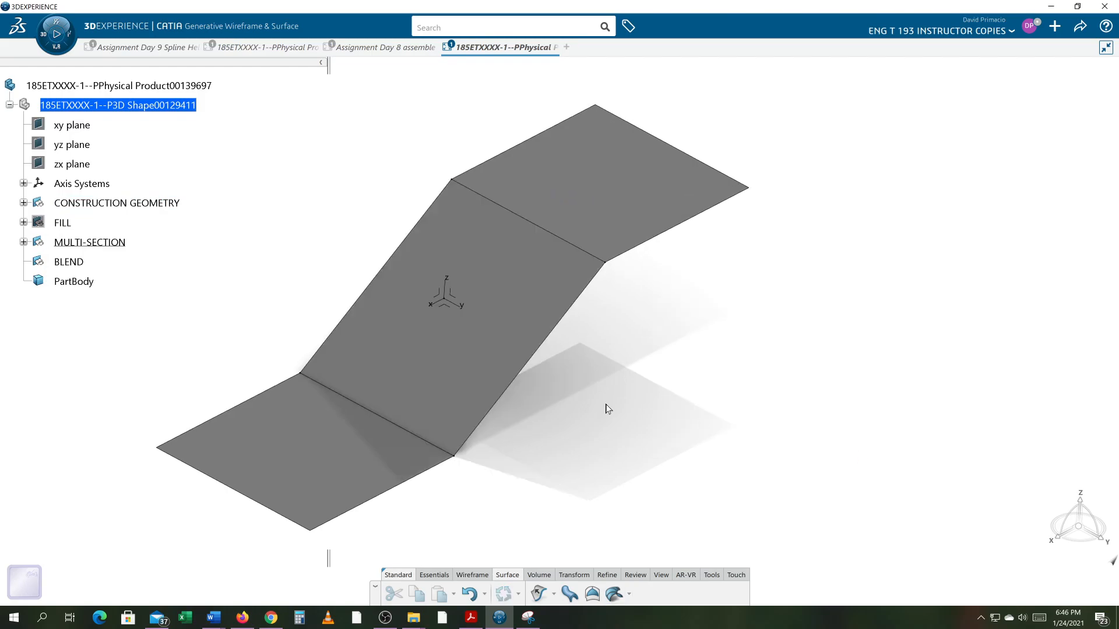
Expand the FILL and MULTI-SECTION sets, then define BLEND as the work object and hide the MULTI-SECTION set
left_click(23, 223)
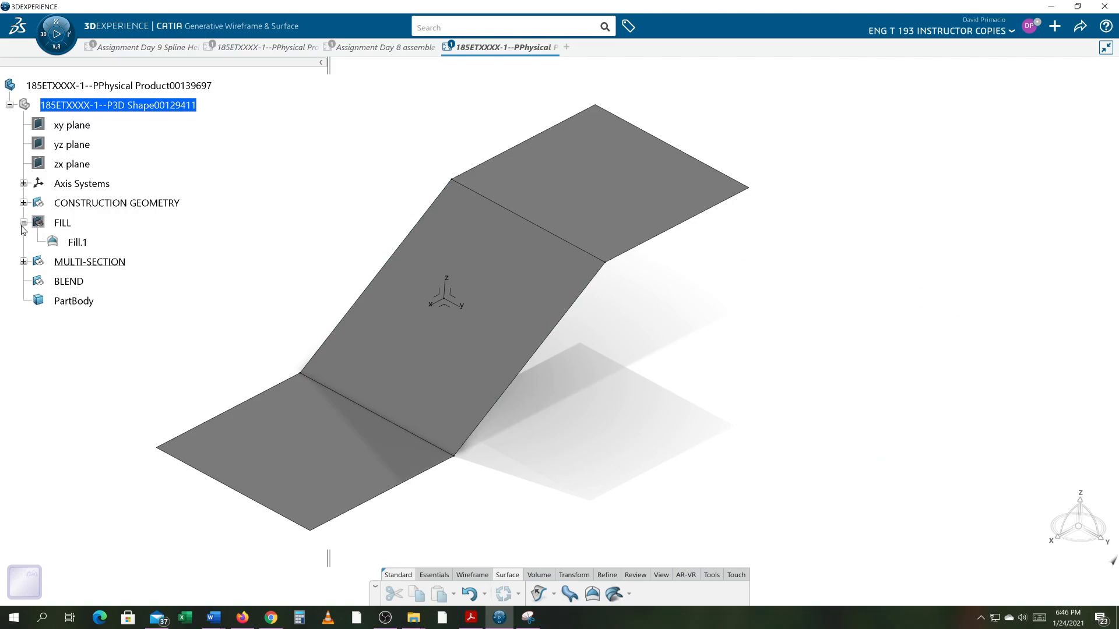
left_click(23, 262)
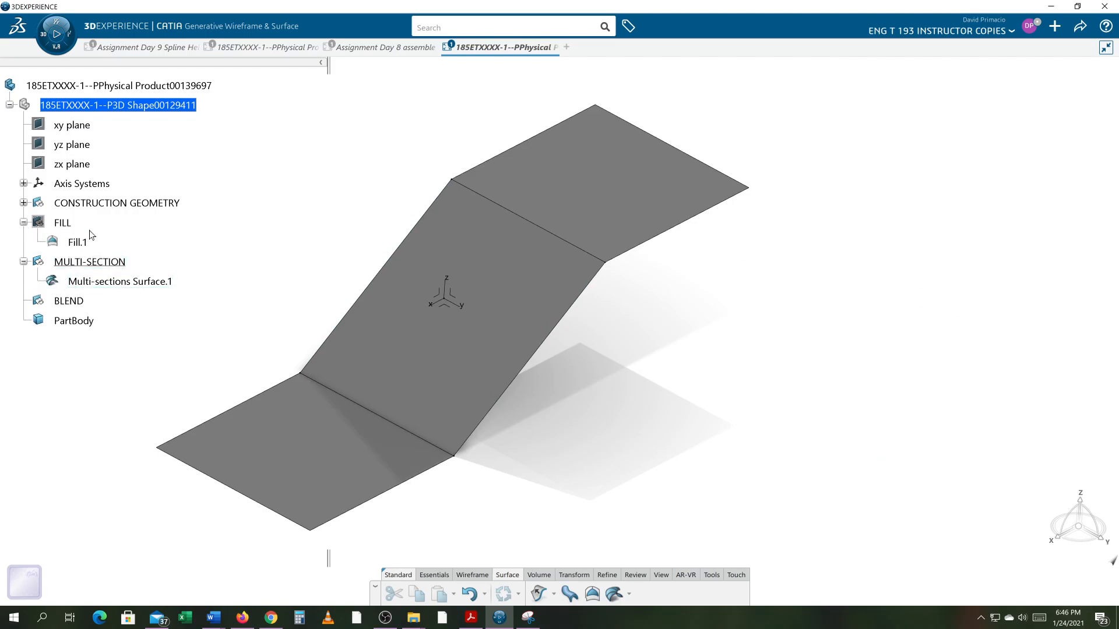
right_click(66, 304)
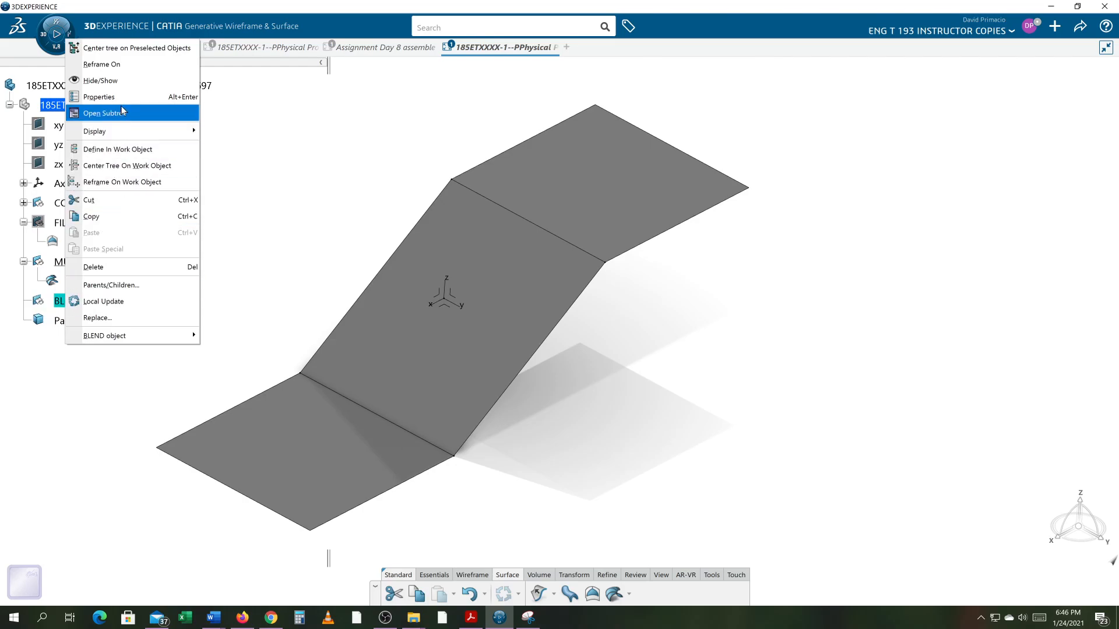
left_click(121, 149)
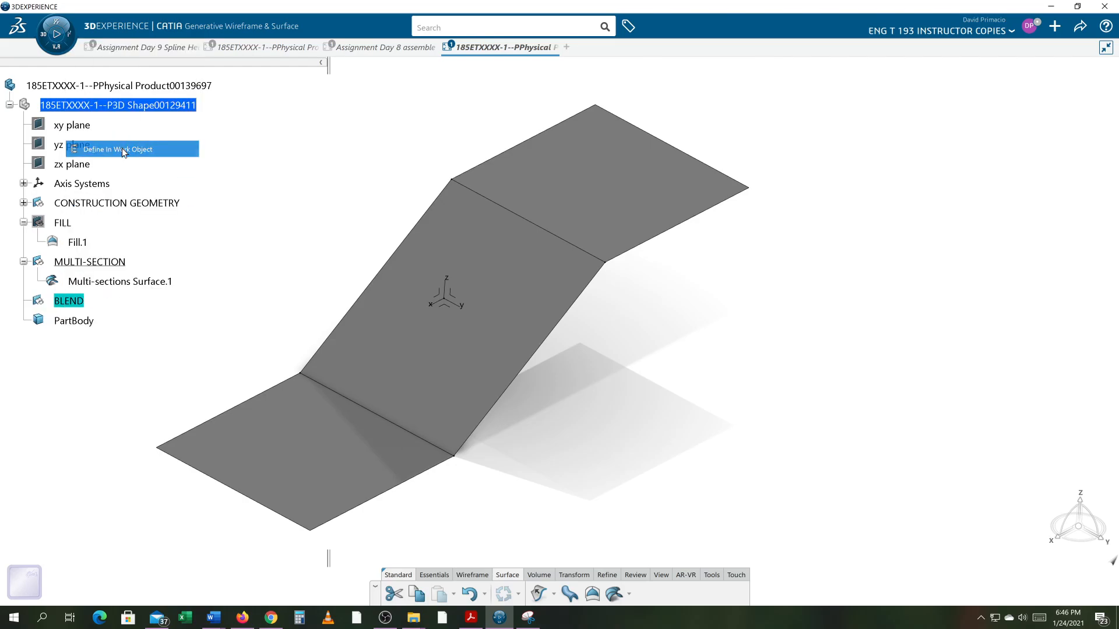
right_click(119, 264)
left_click(150, 342)
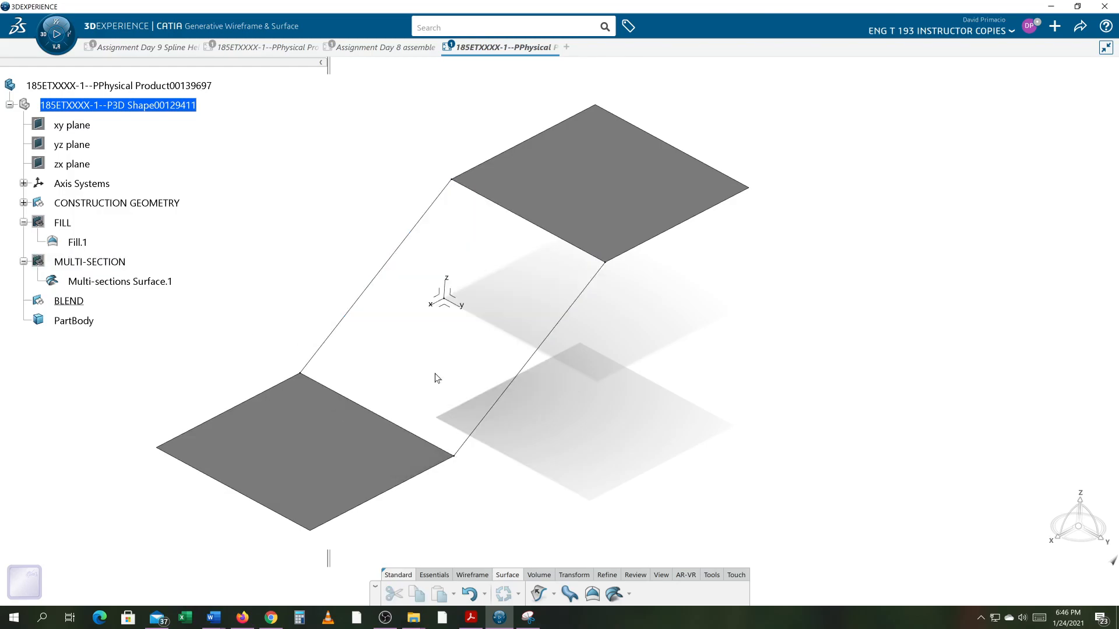
Create a Blend surface from the lower surface's inner edge line to the upper surface's facing edge line, without supports
left_click(628, 594)
left_click(638, 571)
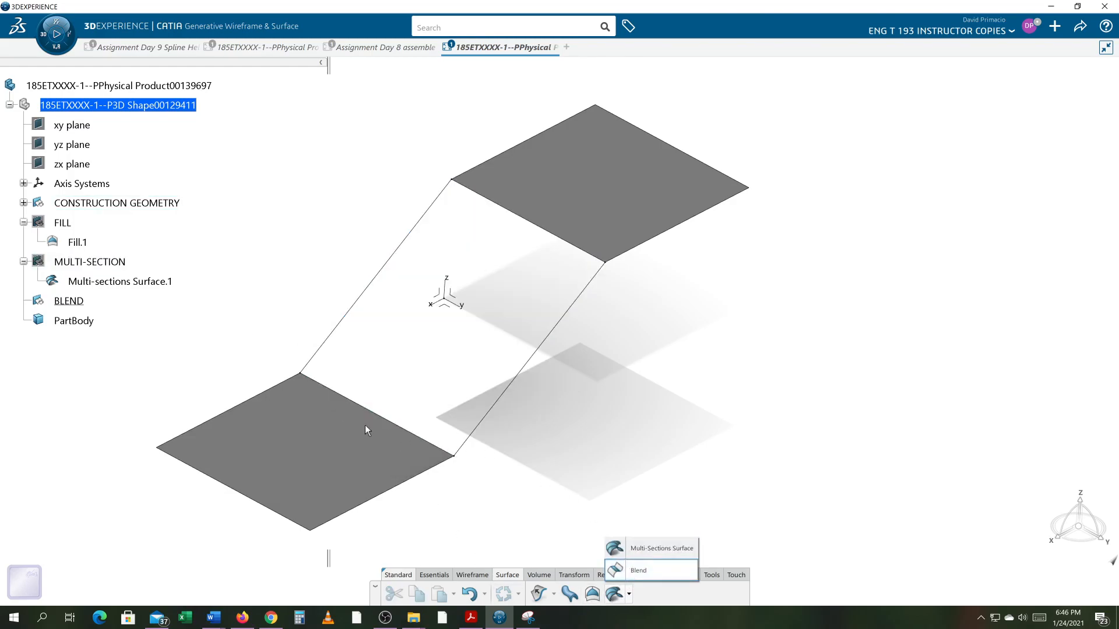
left_click(374, 412)
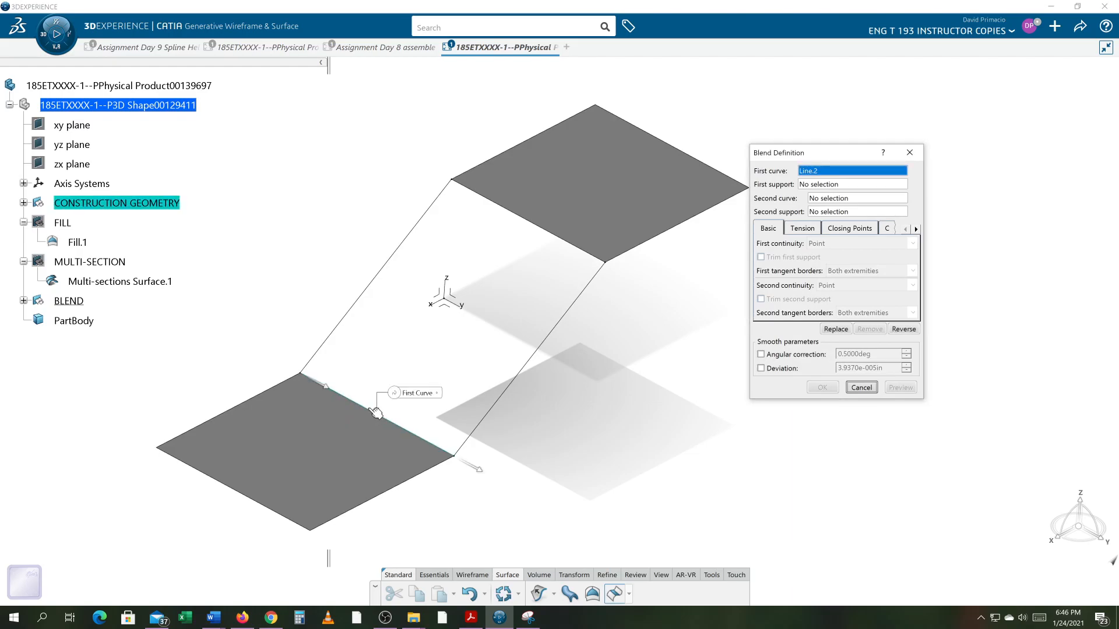
left_click(539, 226)
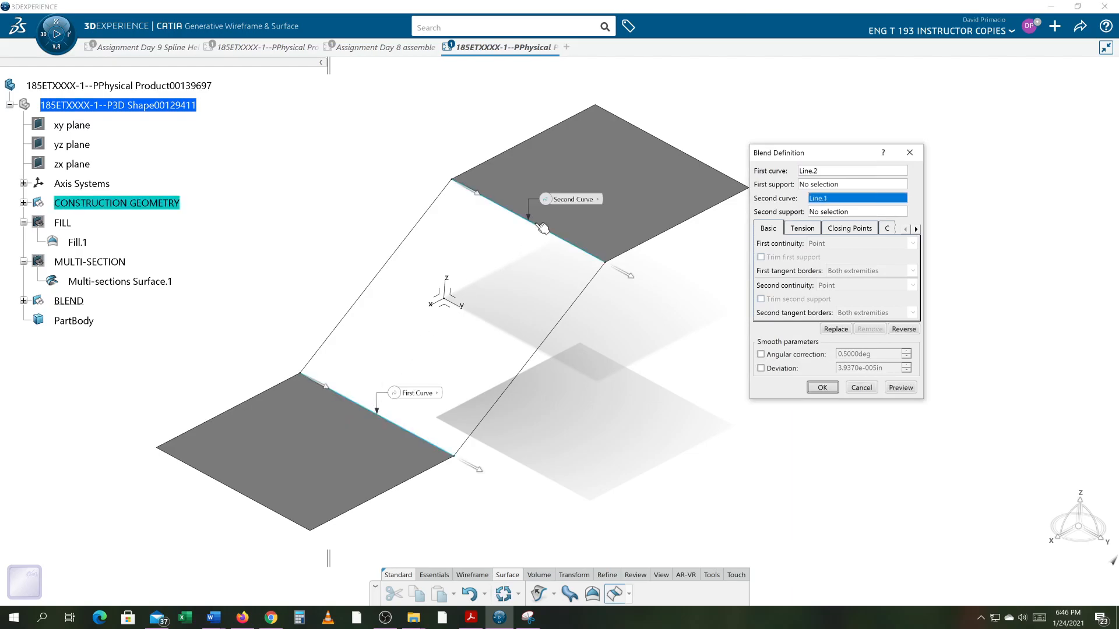
left_click(823, 388)
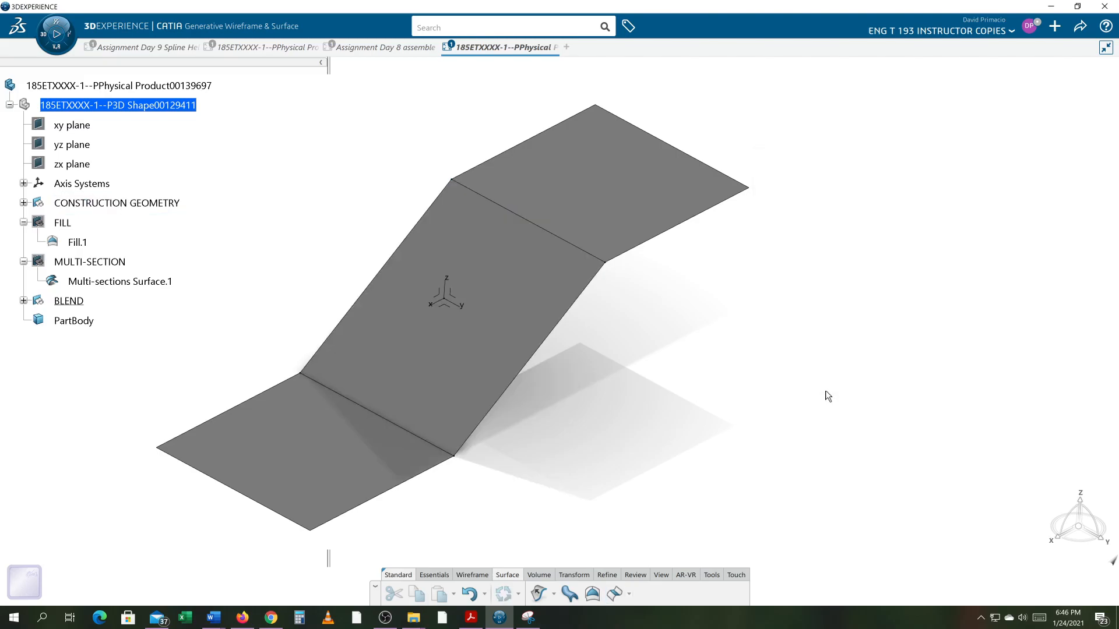
Set the fill colour of the blend surface's face to light red in its graphic properties
right_click(480, 346)
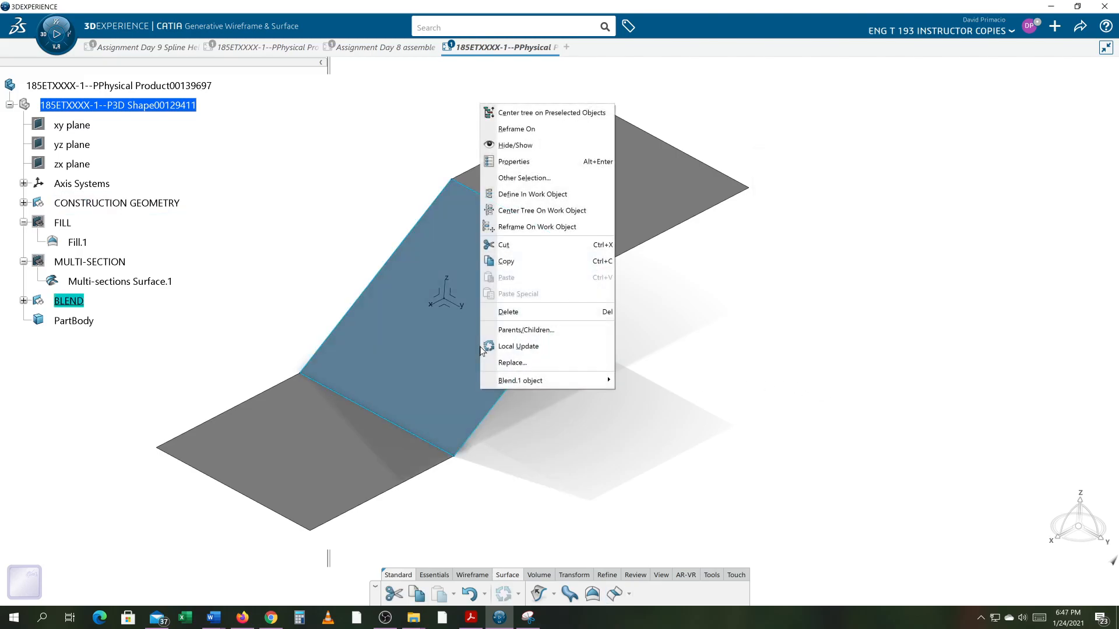
left_click(546, 161)
left_click(852, 209)
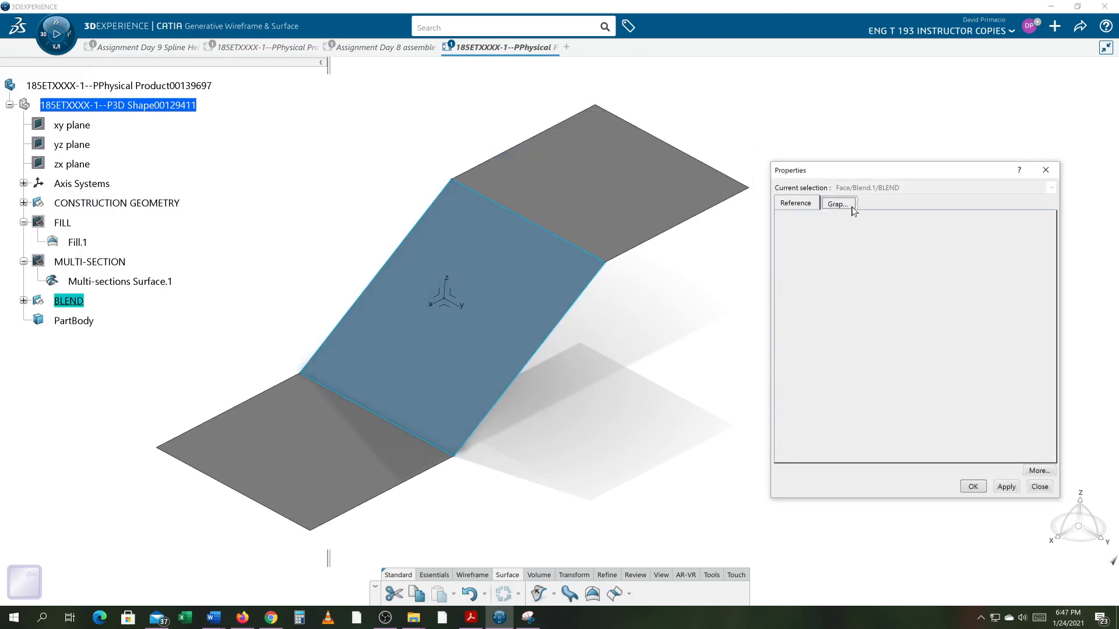
left_click(849, 244)
left_click(829, 313)
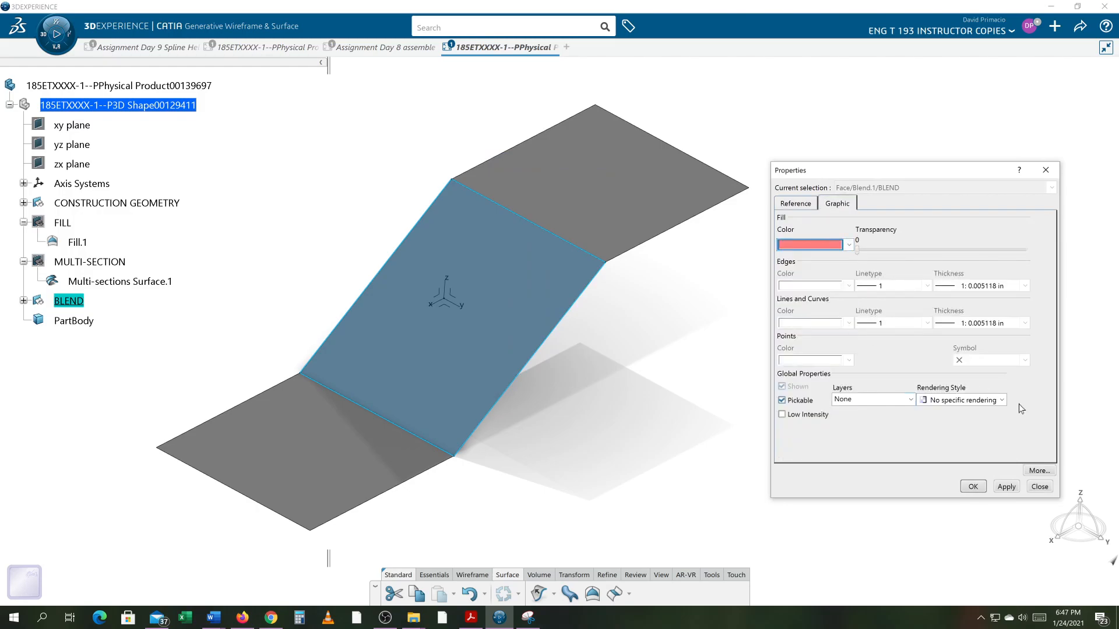
left_click(1006, 486)
left_click(973, 487)
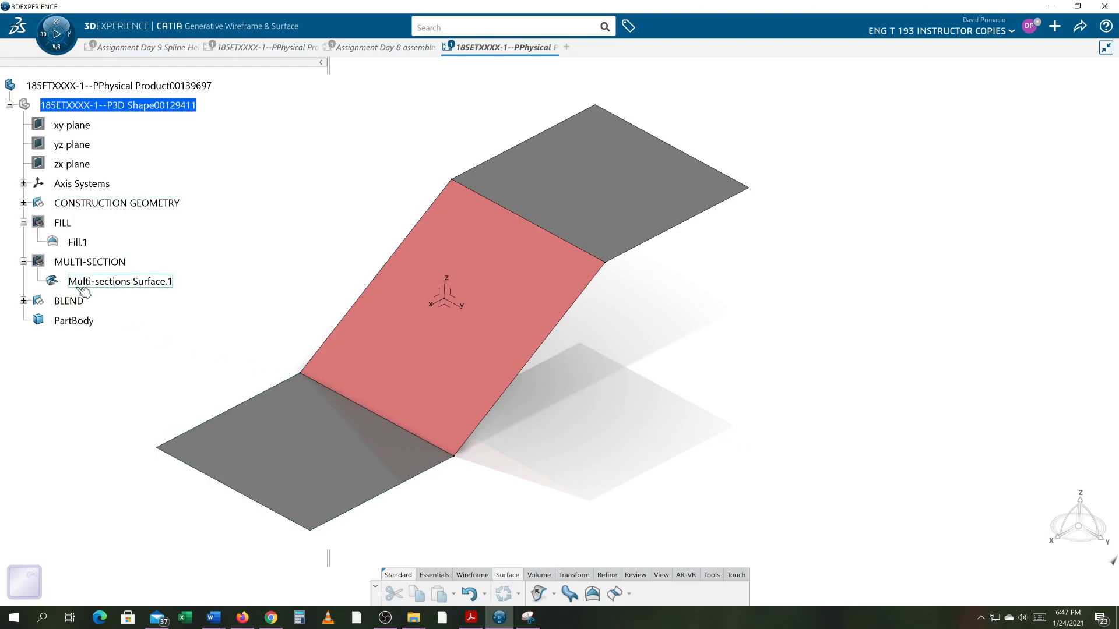
Hide the BLEND geometrical set and show the MULTI-SECTION set
right_click(65, 303)
left_click(87, 82)
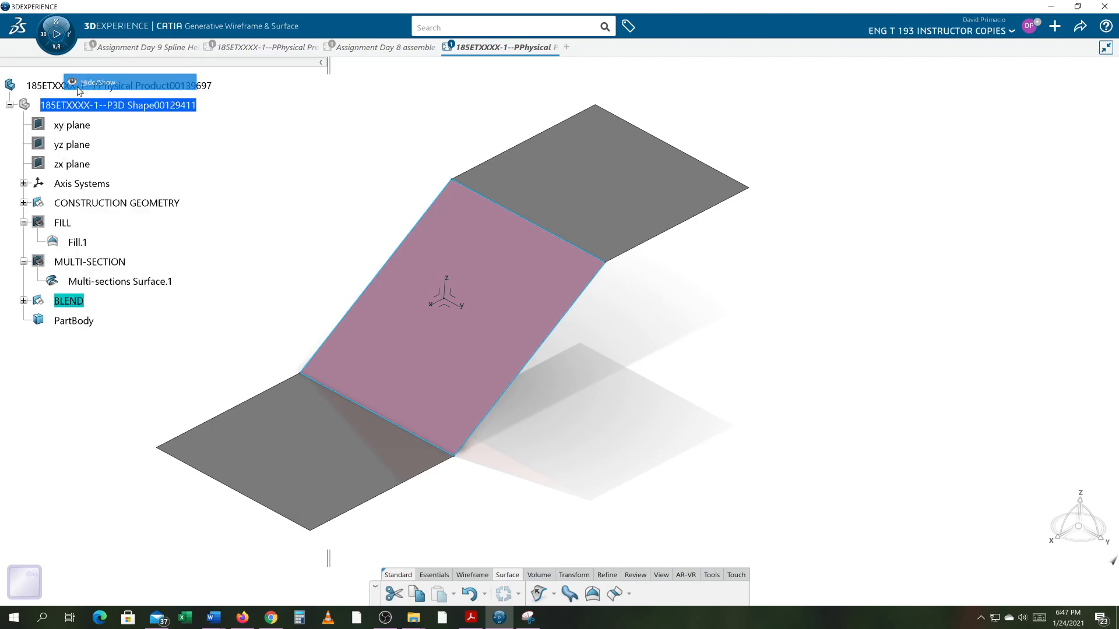
right_click(96, 267)
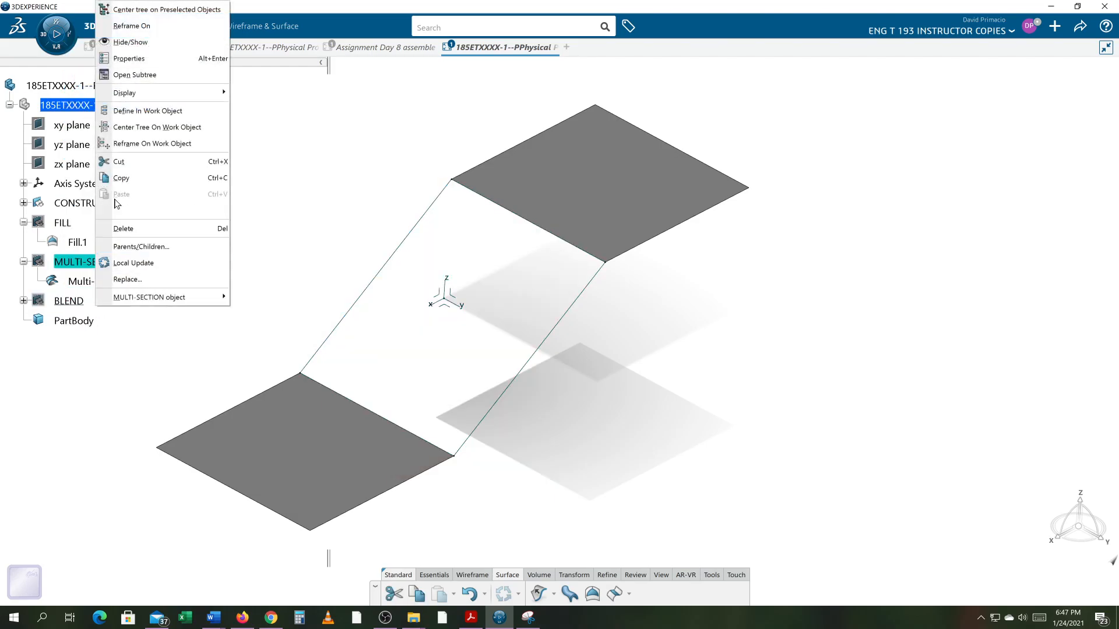
left_click(131, 42)
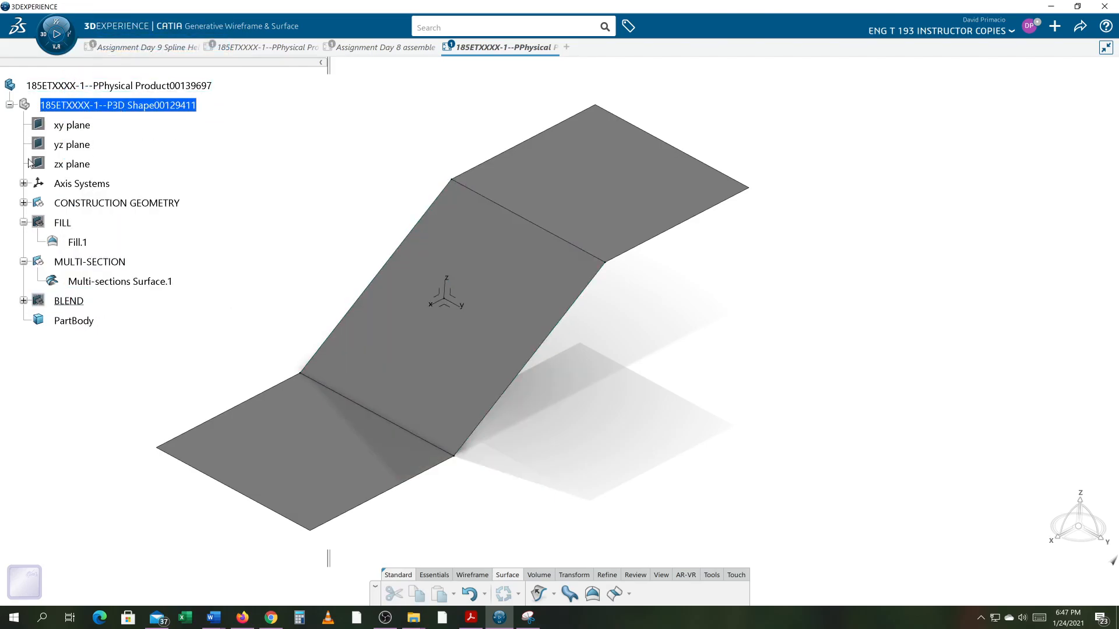
Set the Lines and Curves colour of the MULTI-SECTION geometrical set to tan
right_click(97, 266)
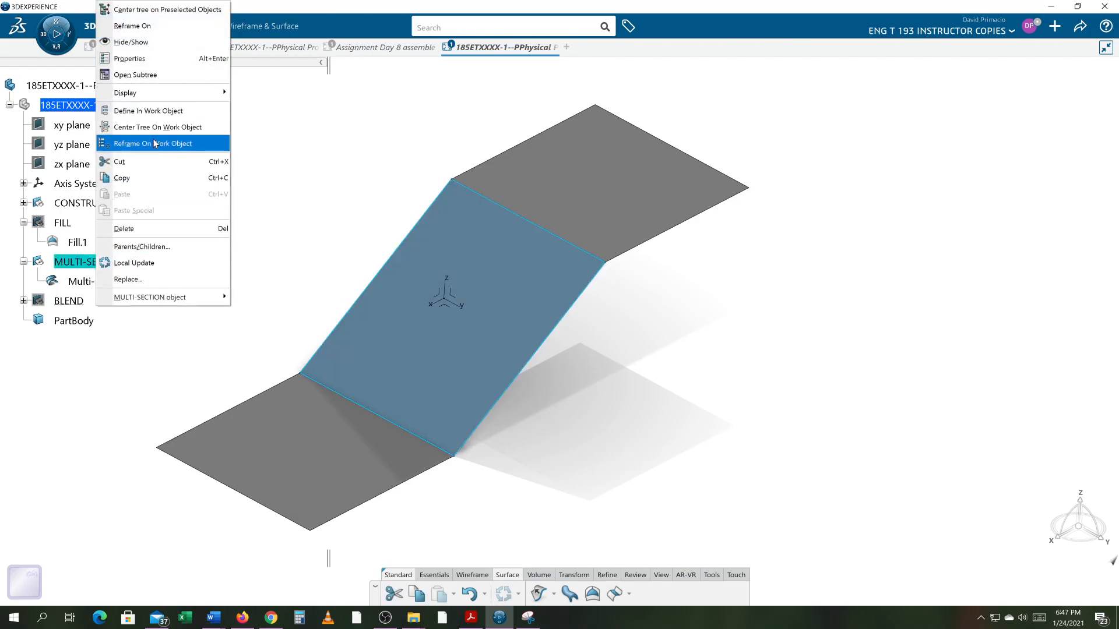
left_click(155, 60)
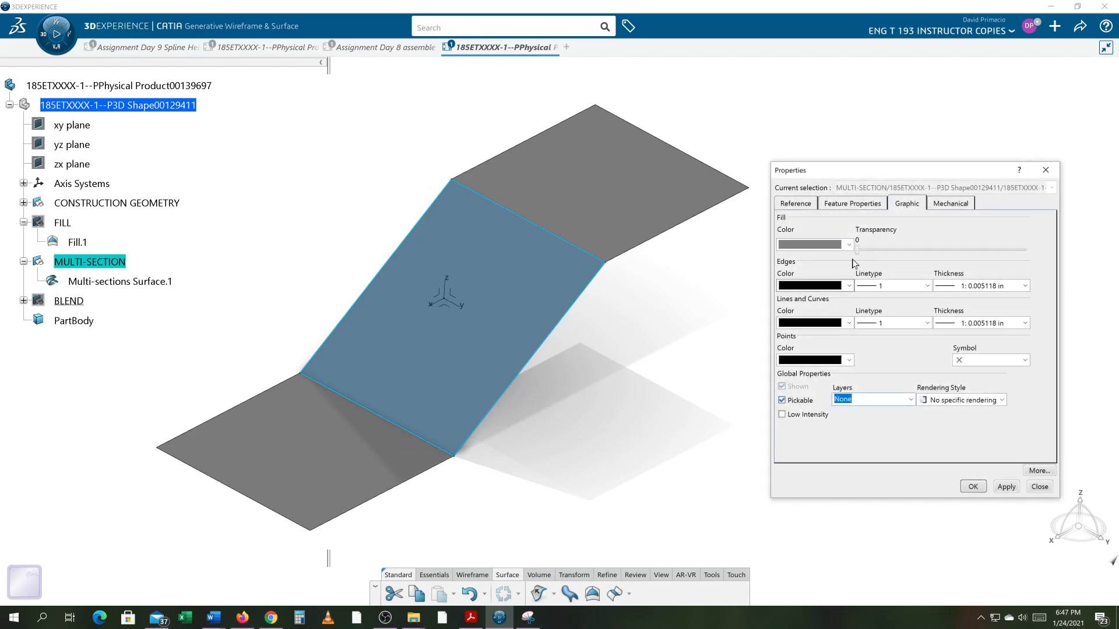
left_click(849, 323)
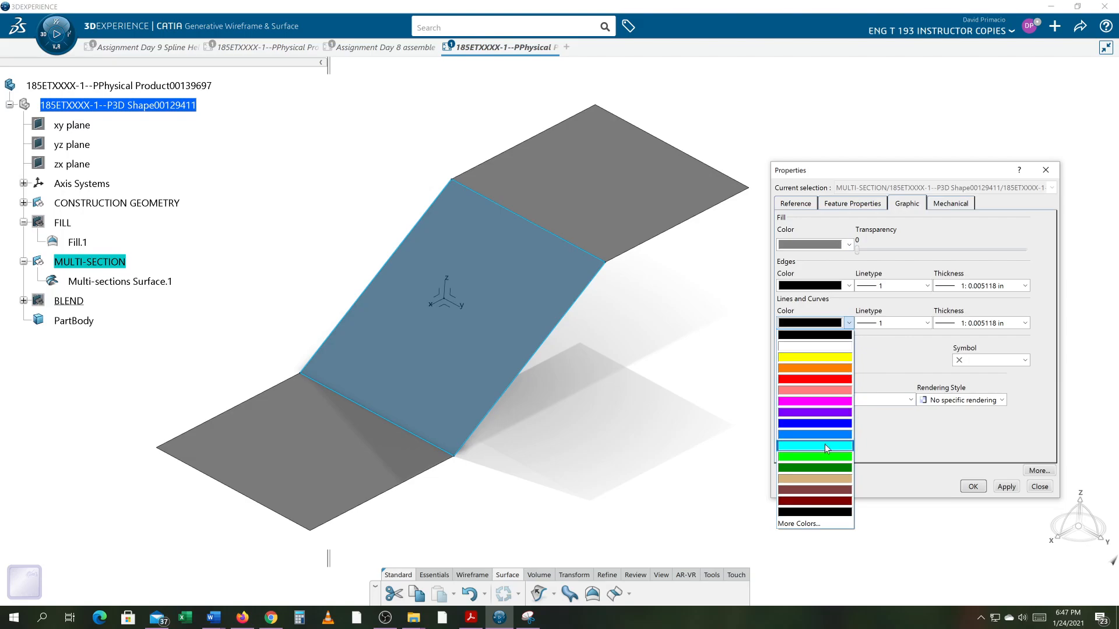
left_click(834, 479)
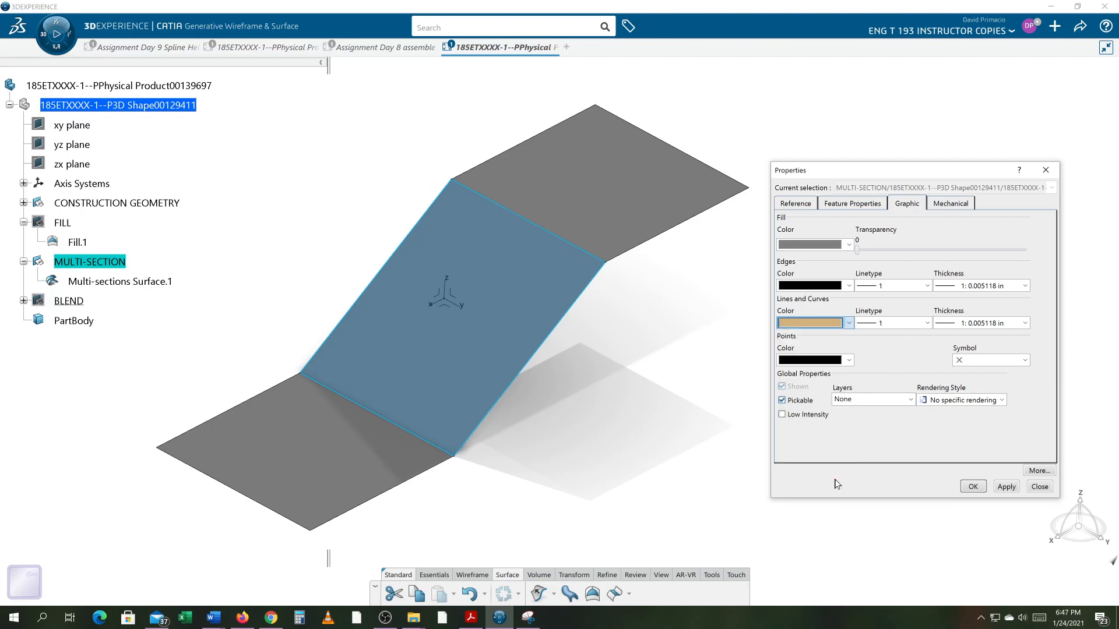
left_click(1006, 485)
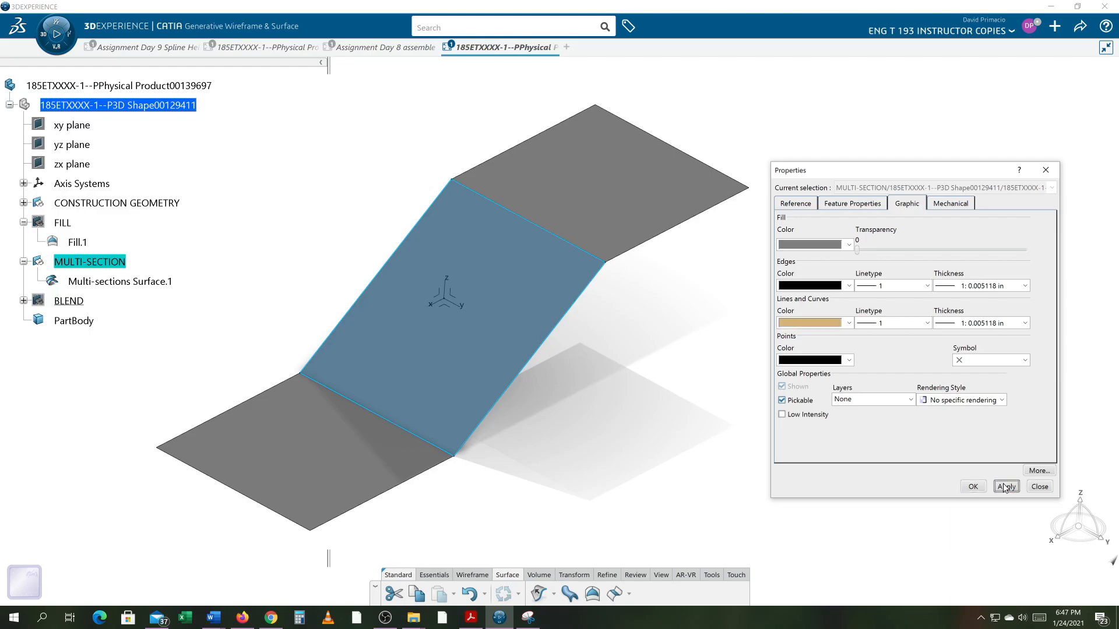
left_click(965, 487)
left_click(792, 446)
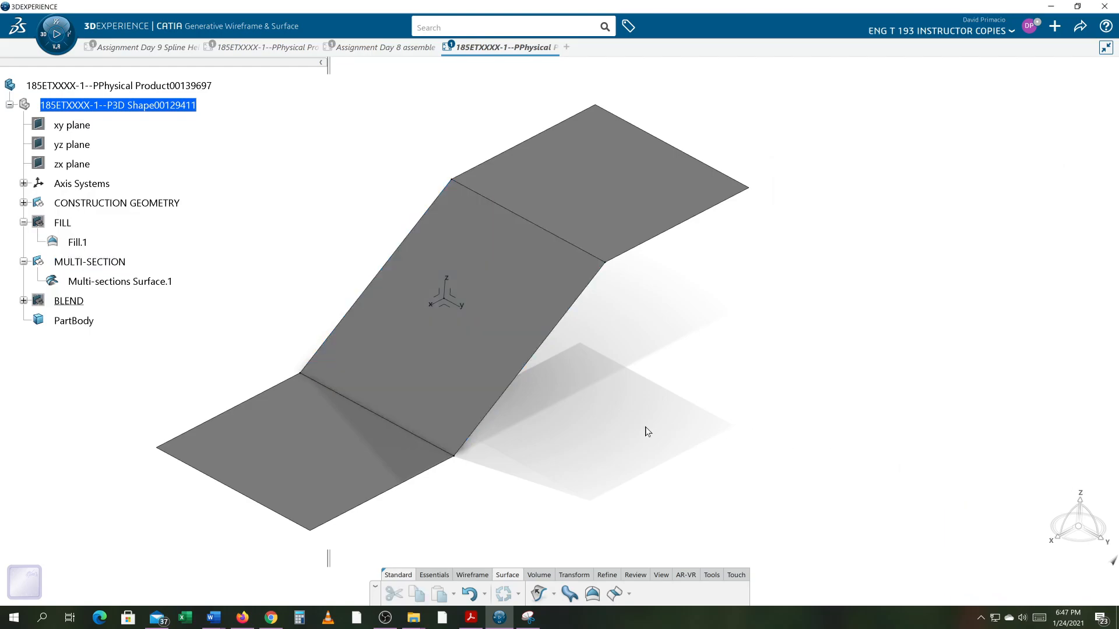
Set the fill colour of Multi-sections Surface.1 to tan in its graphic properties
right_click(144, 286)
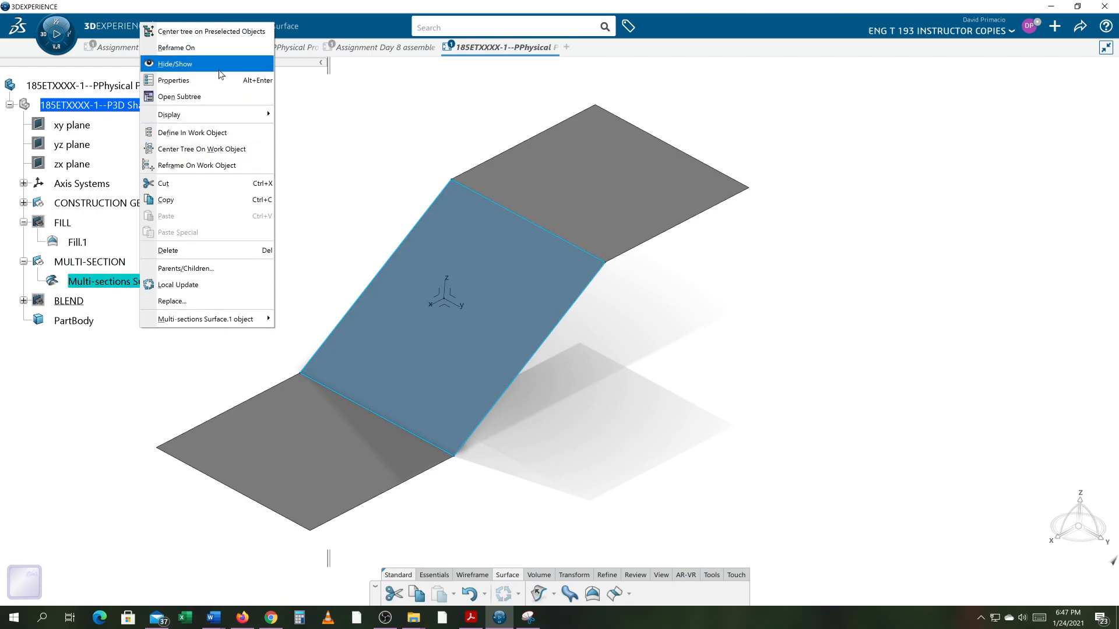
left_click(215, 96)
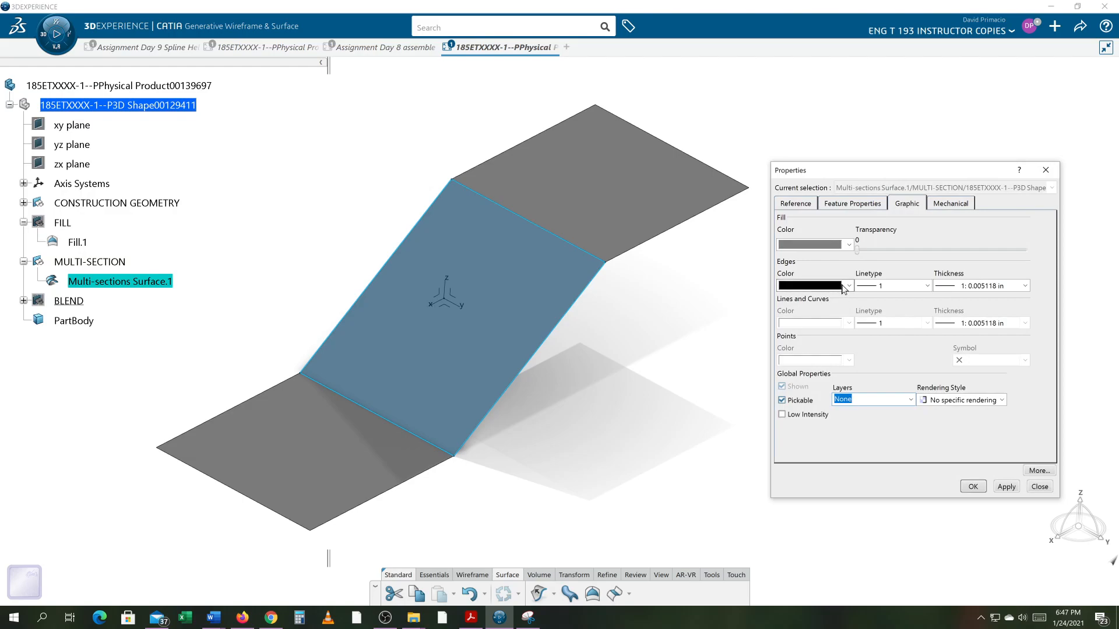
left_click(846, 246)
left_click(846, 247)
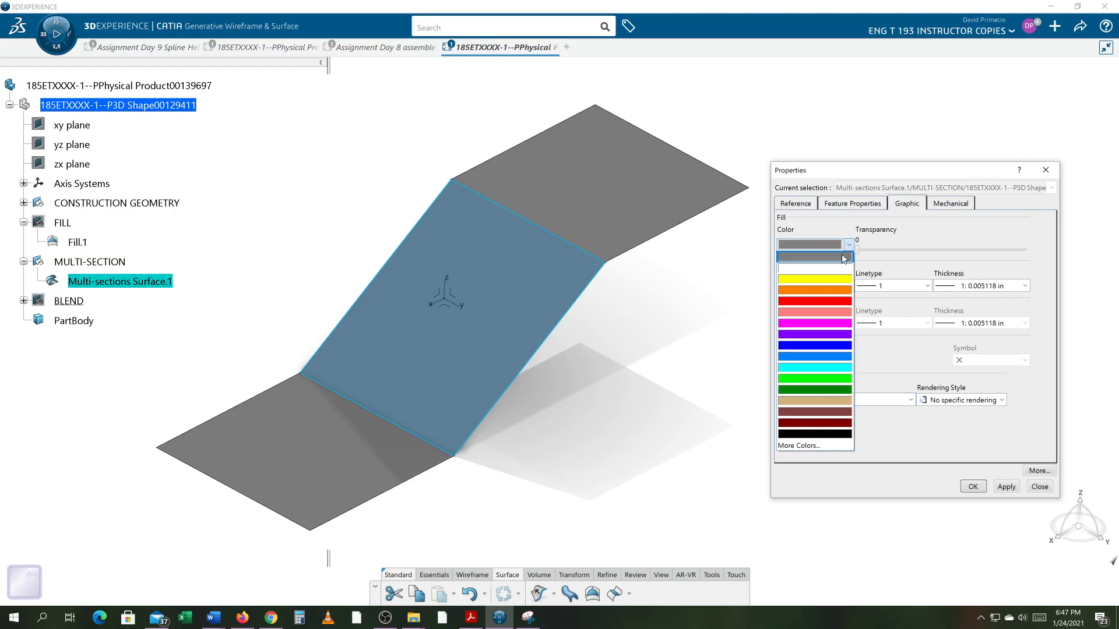
left_click(826, 397)
left_click(1010, 488)
left_click(973, 487)
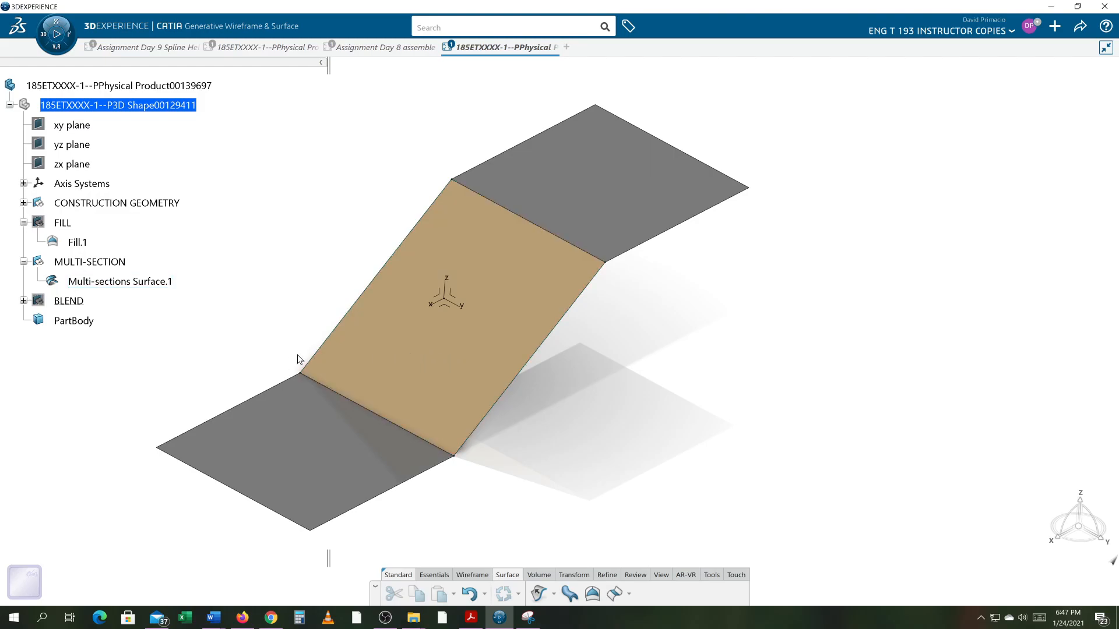
Hide the MULTI-SECTION geometrical set and restore its display
middle_click_drag(208, 347, 233, 351)
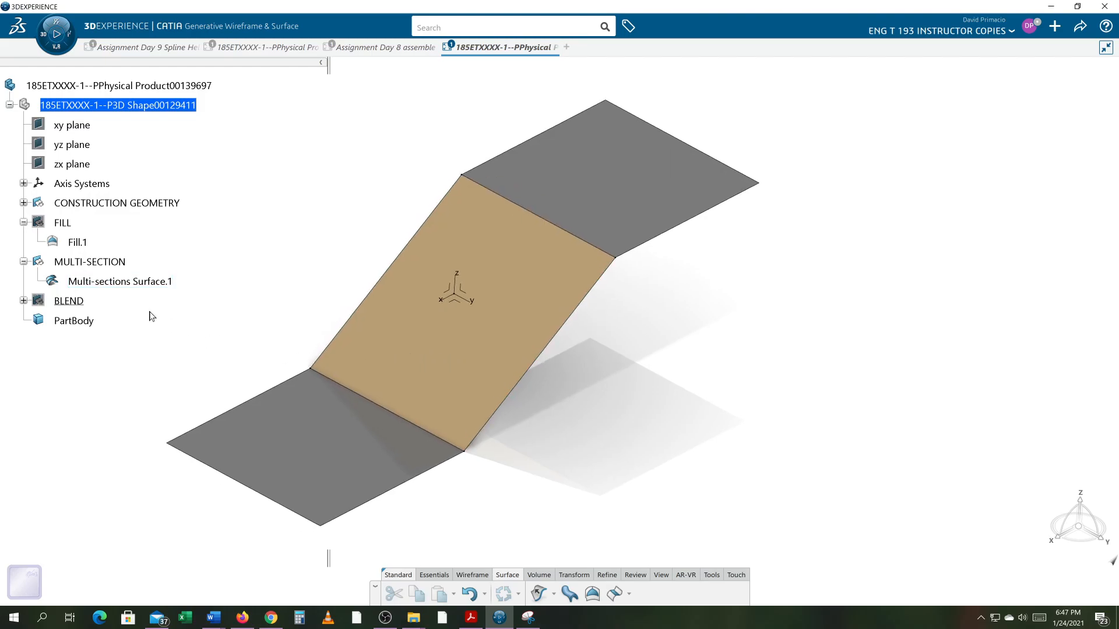
right_click(104, 264)
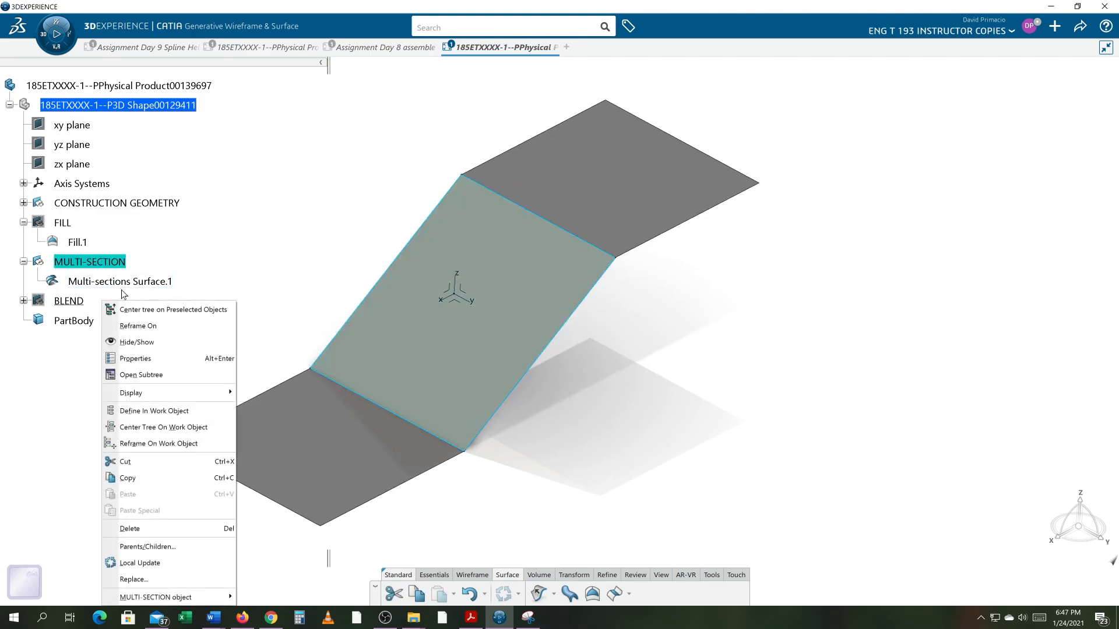
left_click(143, 341)
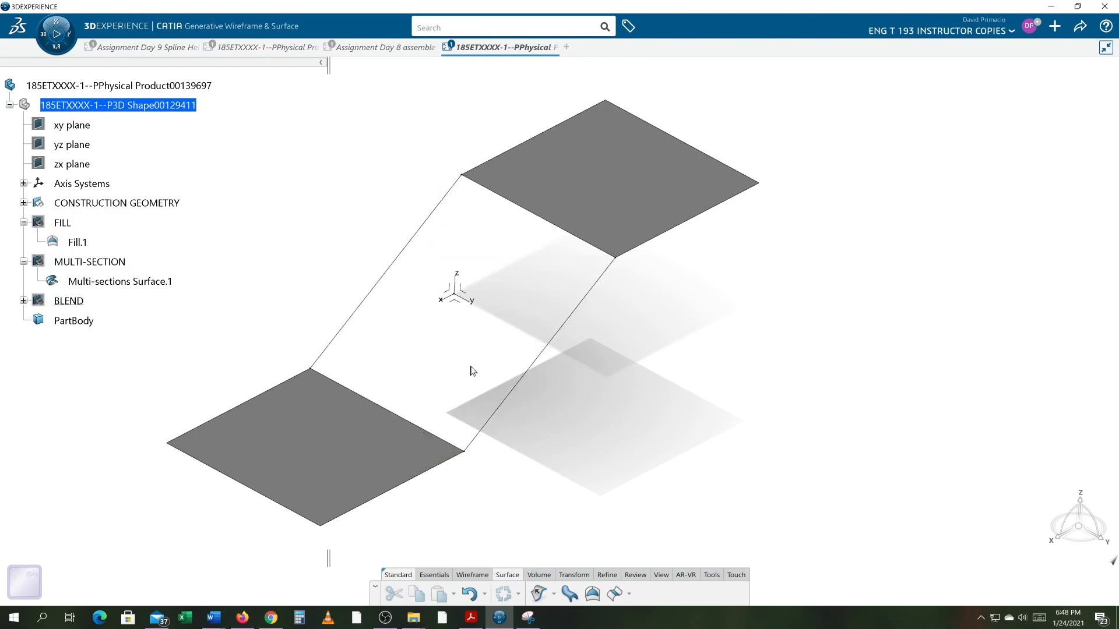
right_click(102, 262)
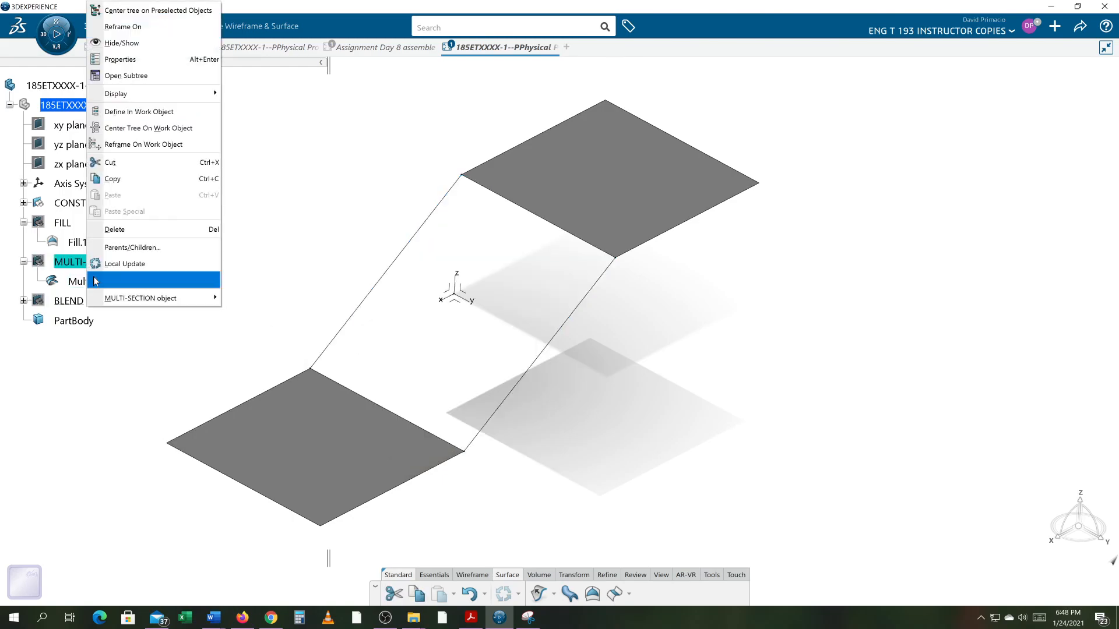
left_click(105, 46)
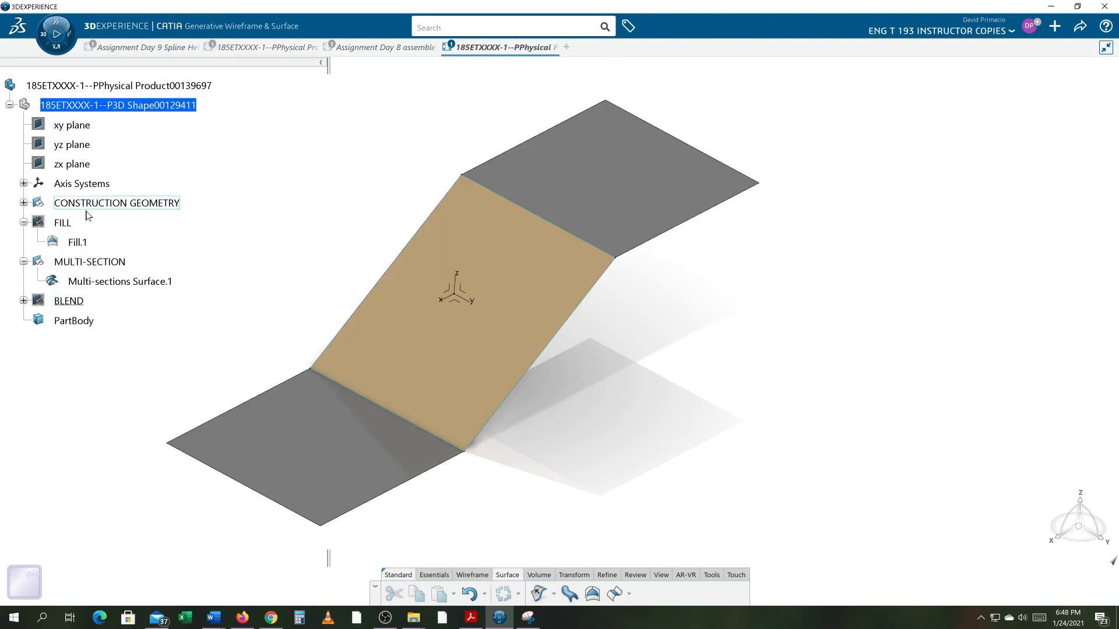
Show the BLEND set together with the MULTI-SECTION set and examine how the two coloured surfaces overlap
right_click(82, 300)
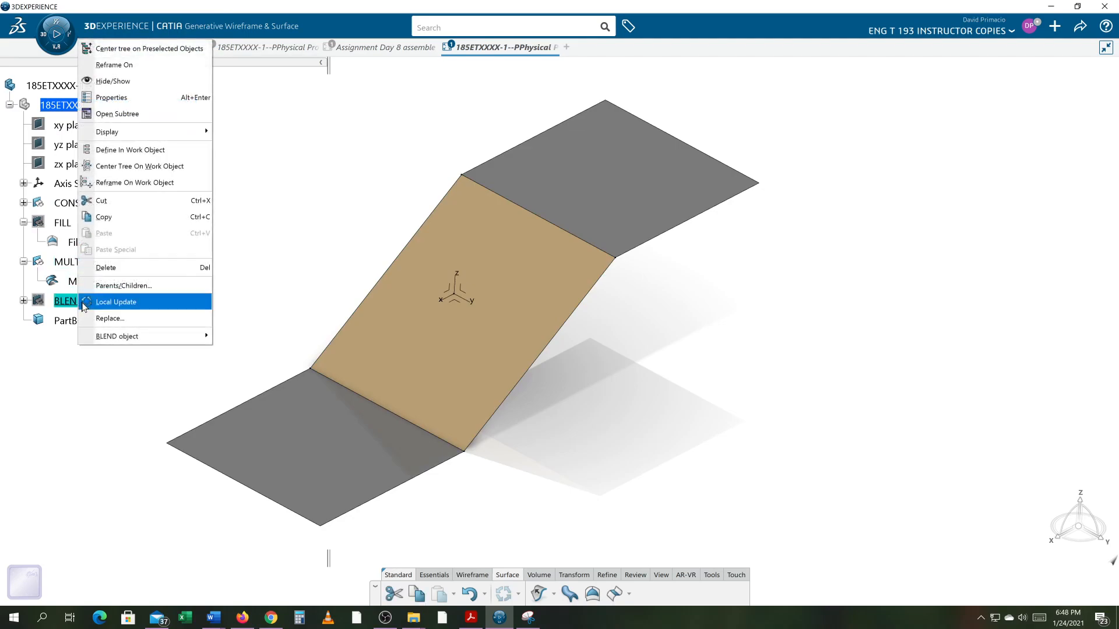
left_click(123, 81)
middle_click_drag(482, 399, 121, 2)
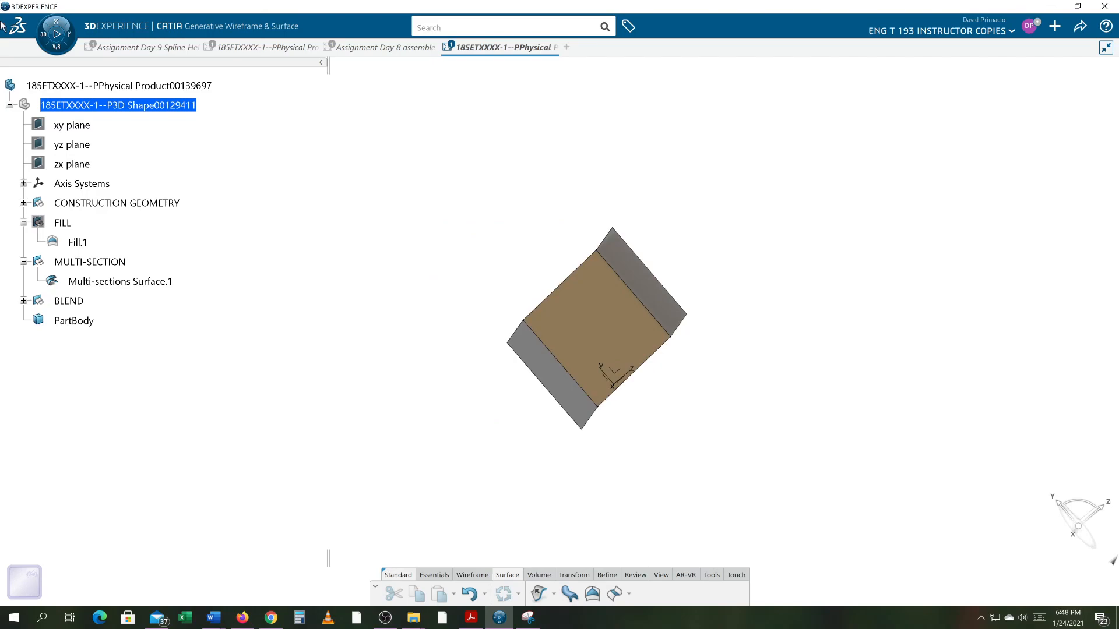
middle_click_drag(724, 369, 781, 412)
middle_click_drag(537, 421, 592, 485)
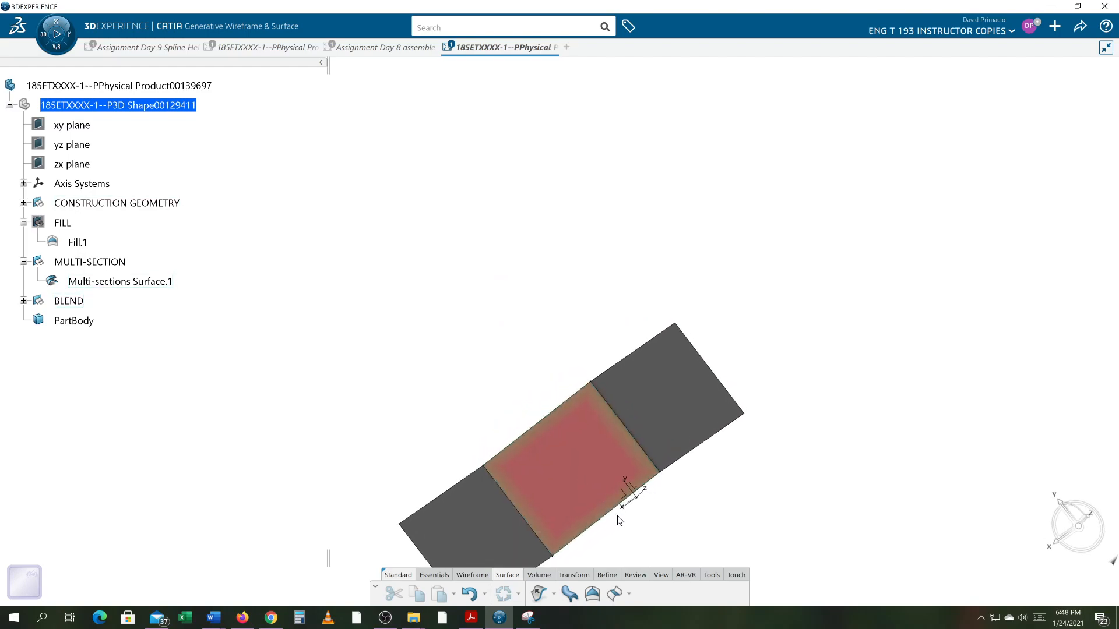
middle_click_drag(616, 529, 573, 385)
middle_click_drag(597, 496, 630, 522)
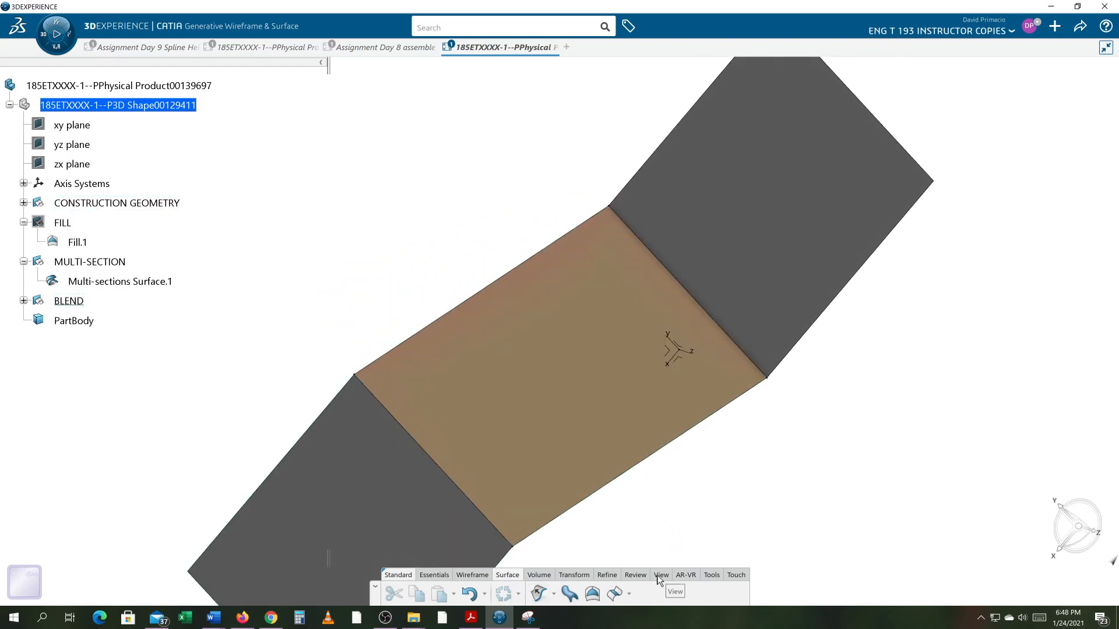
Measure the minimum distance between Blend.1 and Multi-sections Surface.1 with Measure Between
left_click(711, 572)
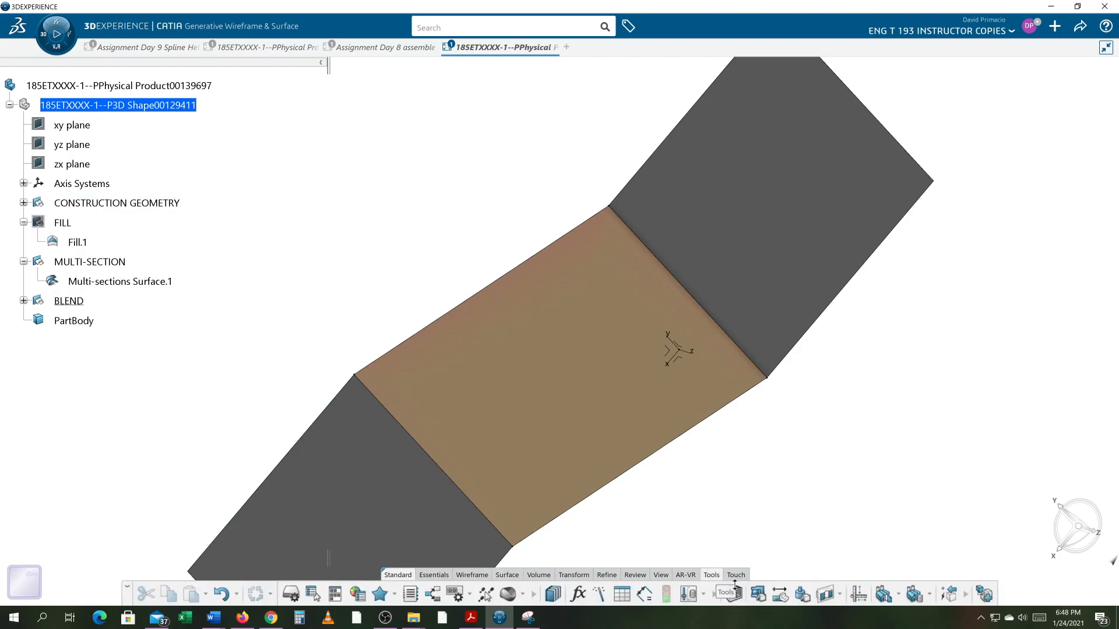
left_click(779, 596)
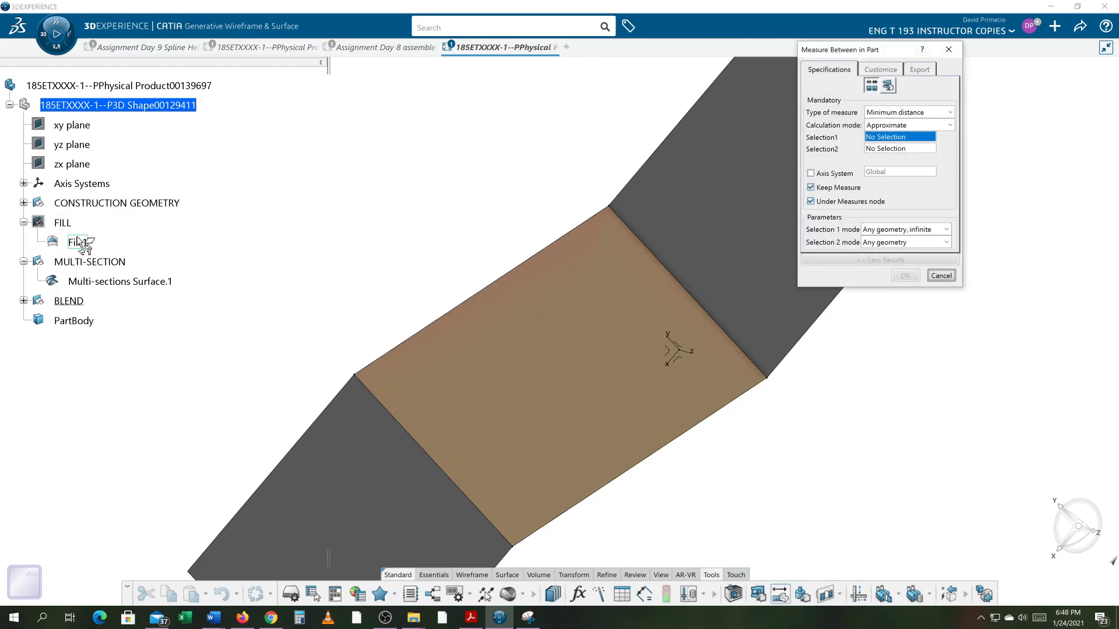
left_click(23, 300)
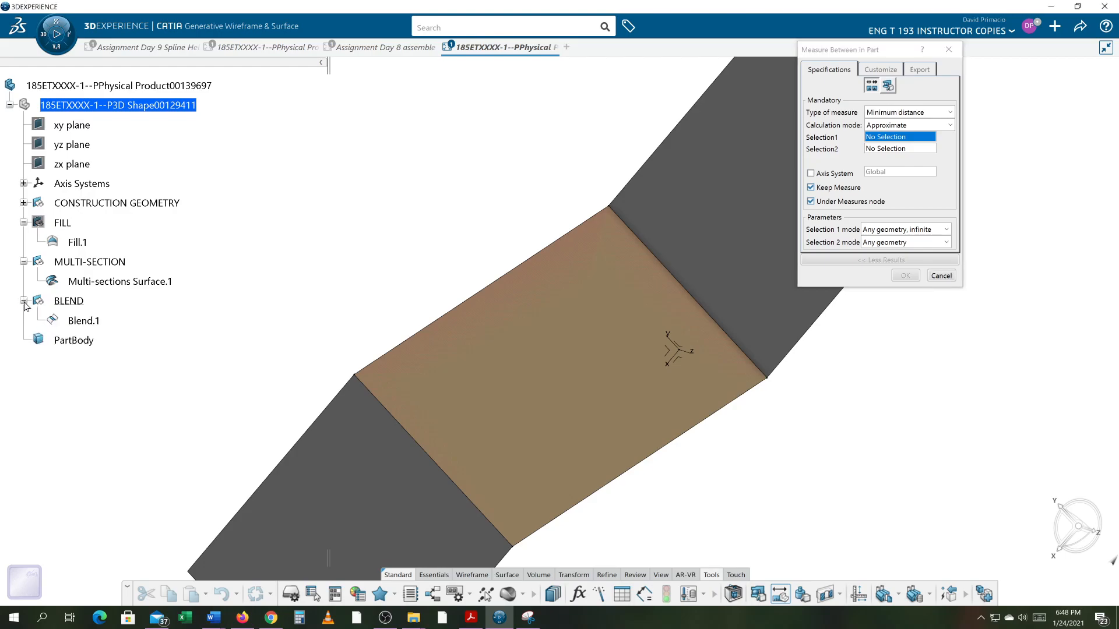
left_click(96, 321)
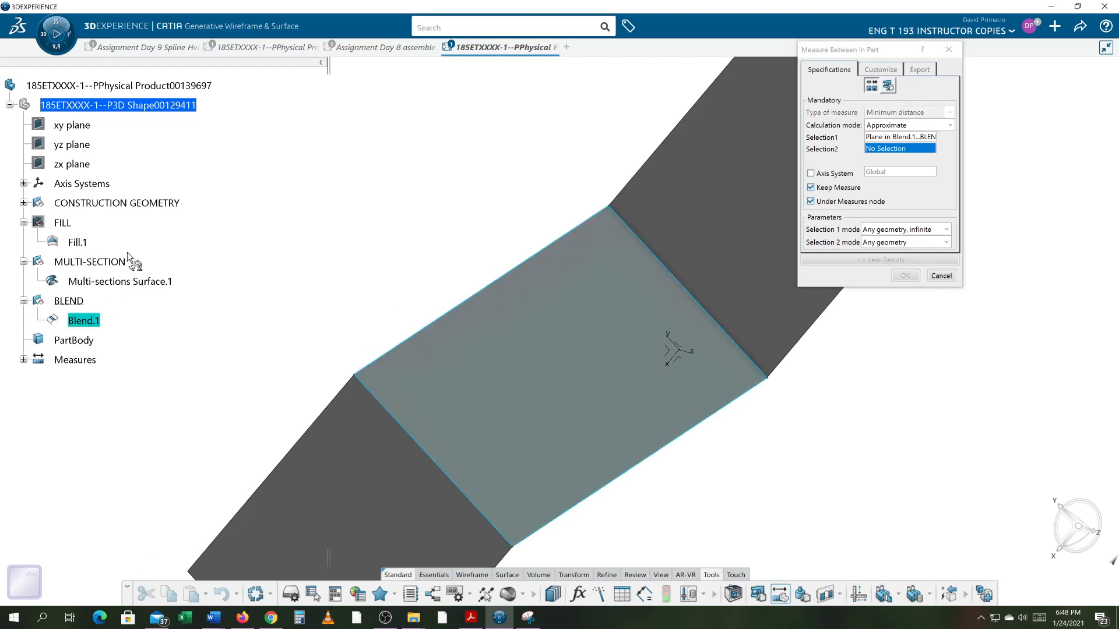
left_click(120, 283)
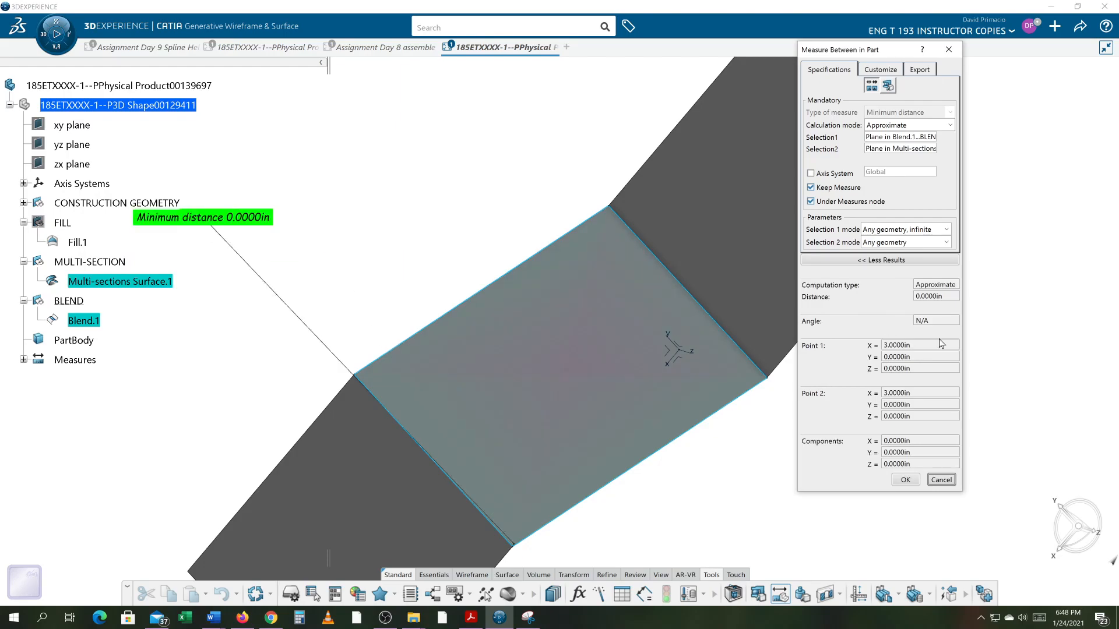
Set the second selection mode to Any geometry, infinite and the calculation mode to Exact else approximate, and keep the minimum distance measure
left_click(946, 242)
left_click(932, 260)
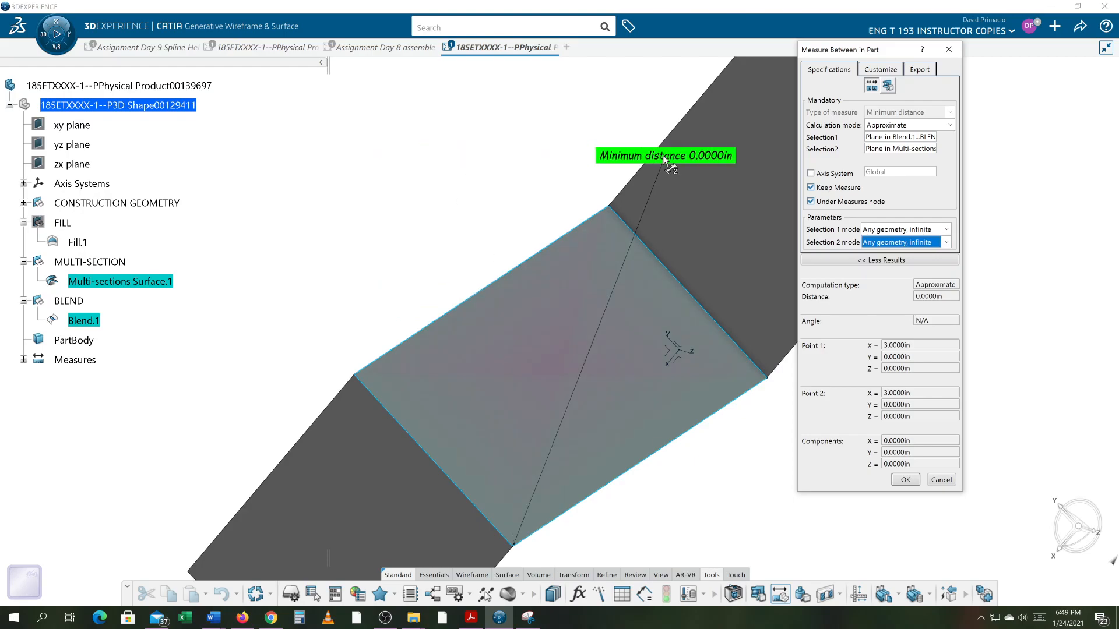
left_click(950, 126)
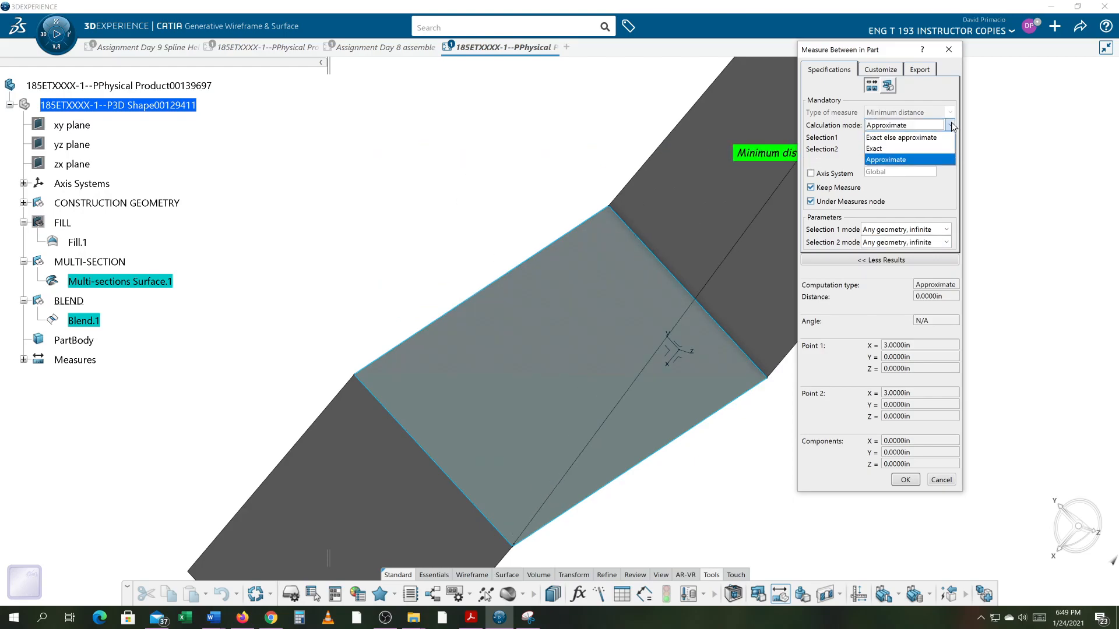
left_click(923, 138)
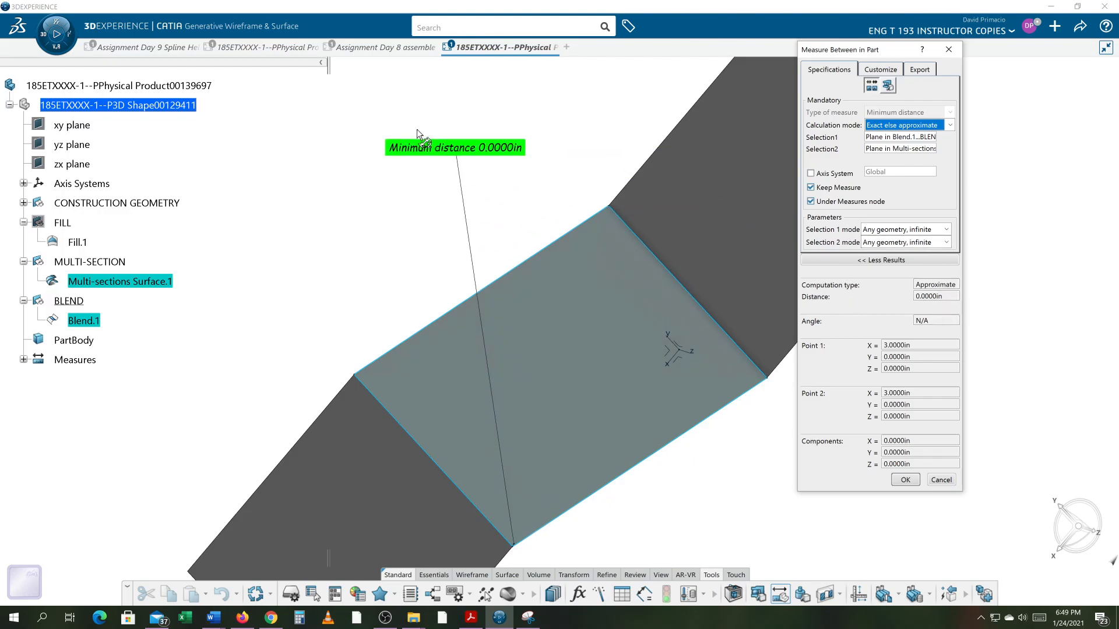
left_click(878, 69)
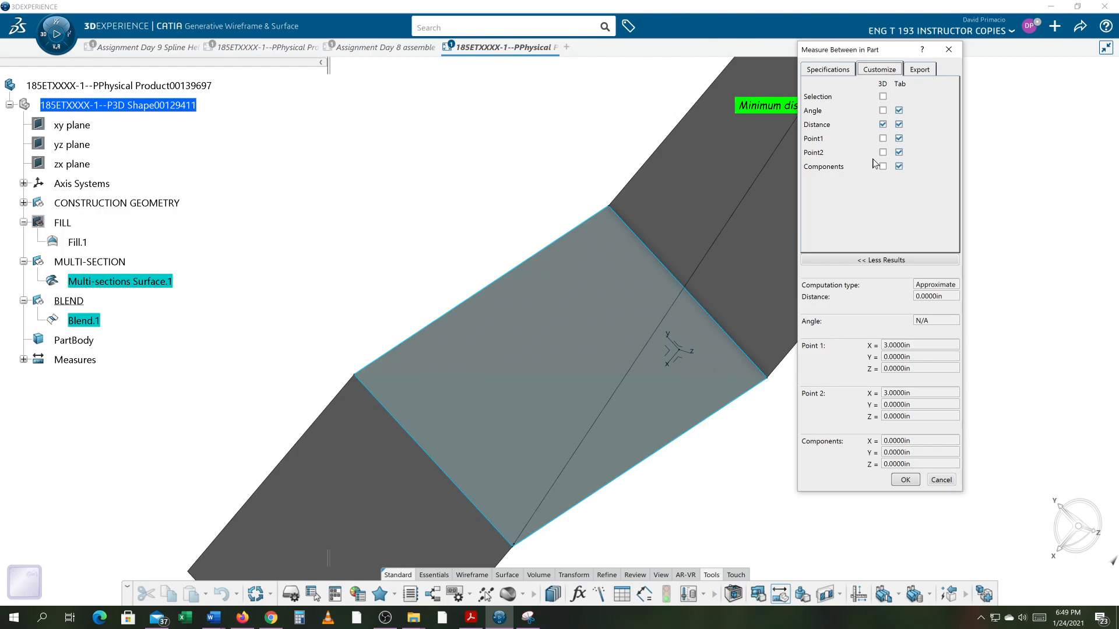
left_click(827, 69)
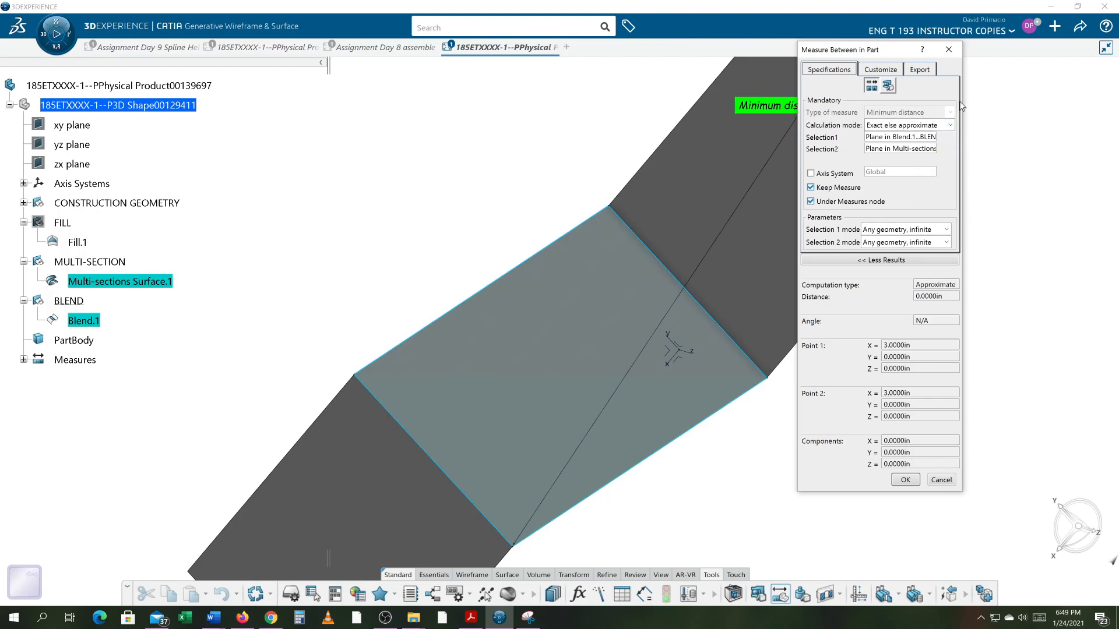
left_click(905, 480)
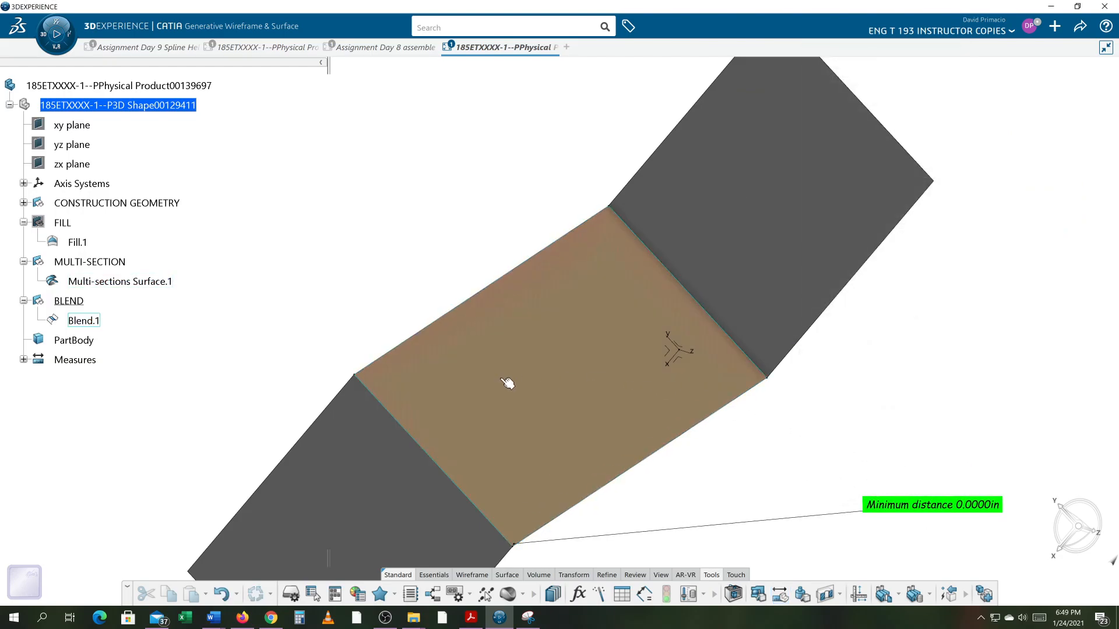
Try to measure Maximum distance from 1 to 2 from Blend.1 to Multi-sections Surface.1, and from Blend.1 to Fill.1
left_click(781, 595)
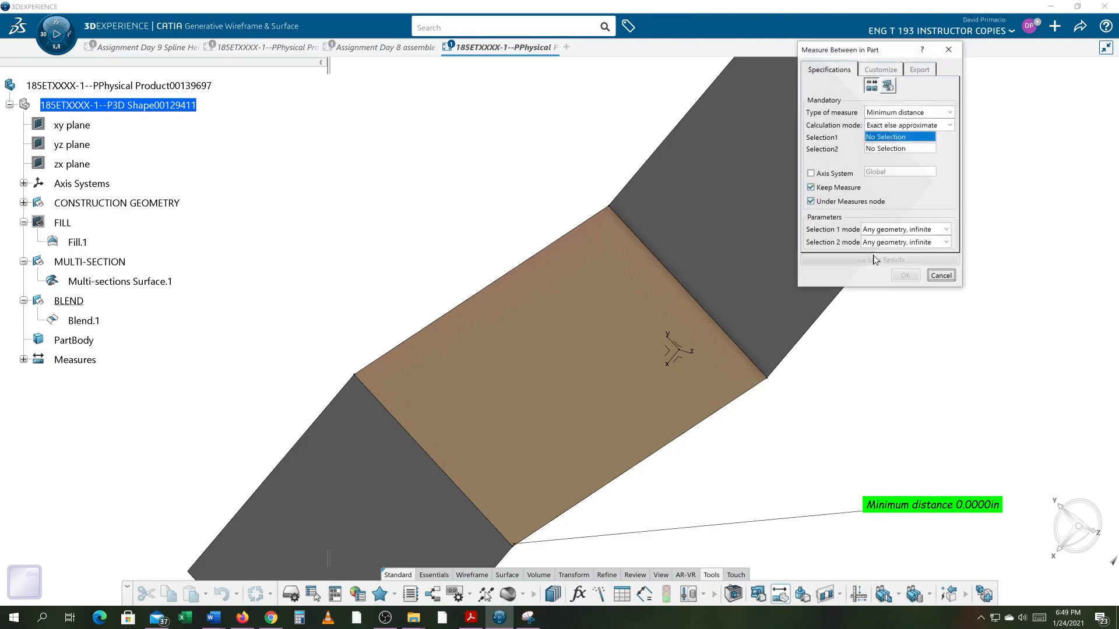
left_click(935, 113)
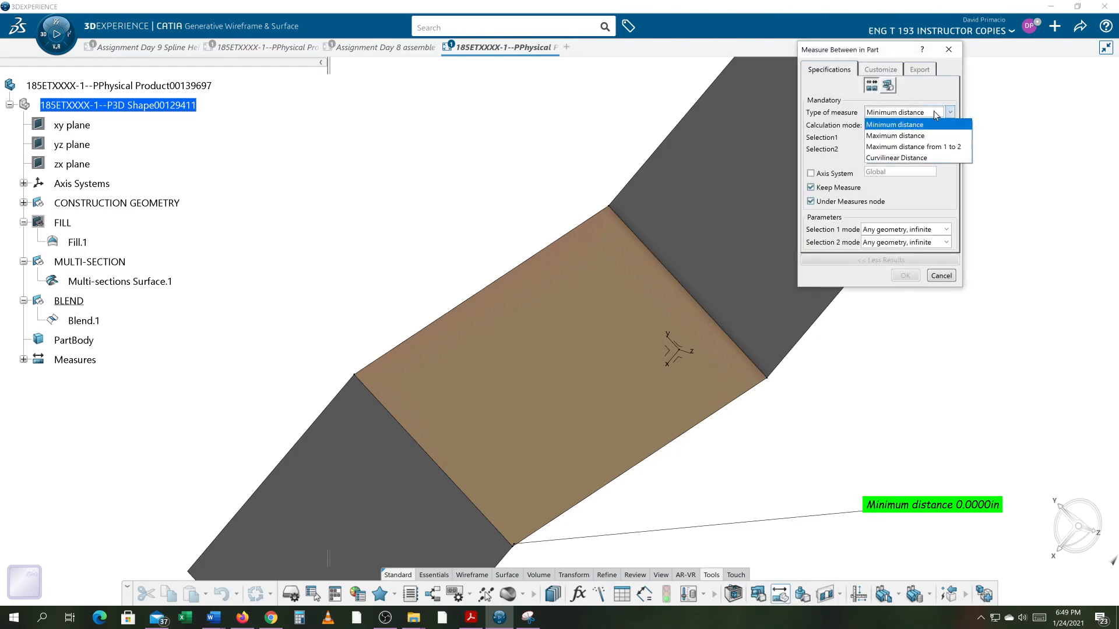
left_click(938, 151)
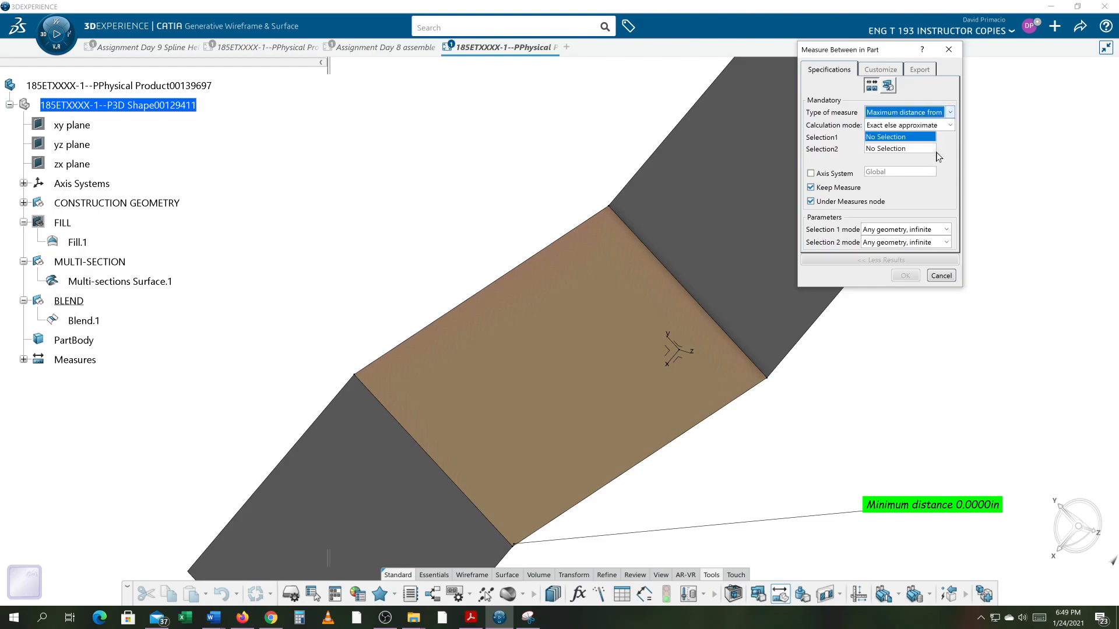
left_click(79, 320)
left_click(87, 281)
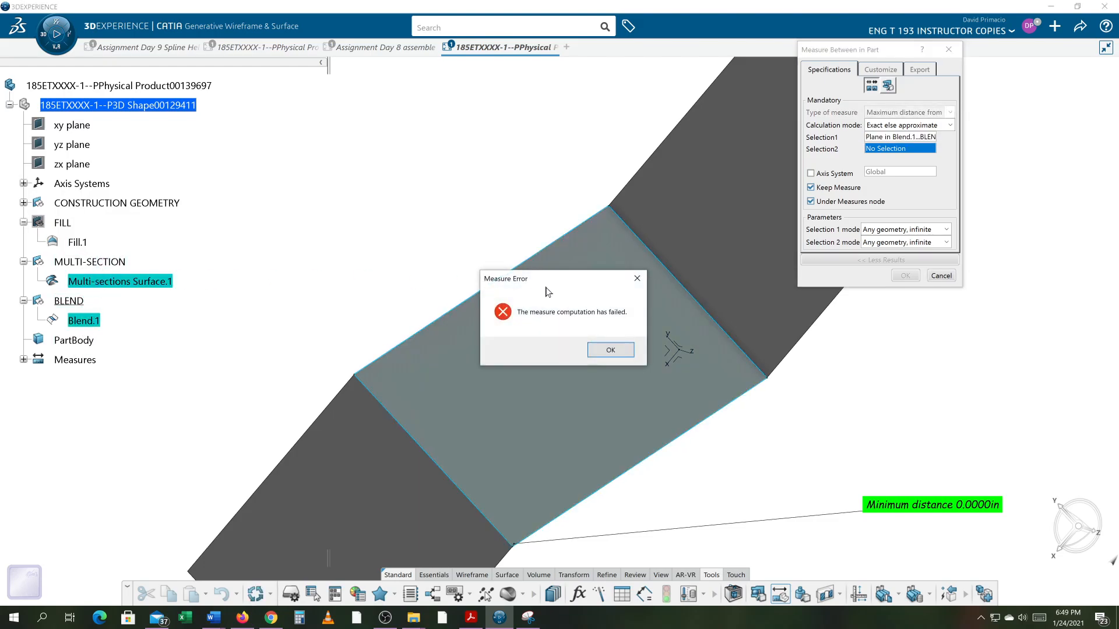
left_click(607, 349)
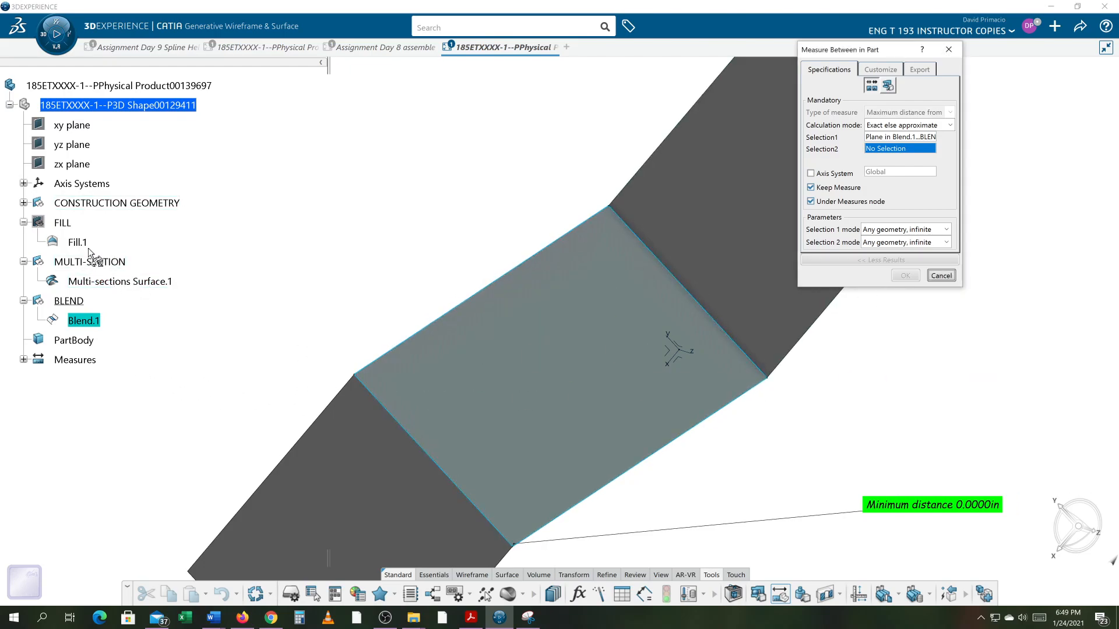
left_click(77, 242)
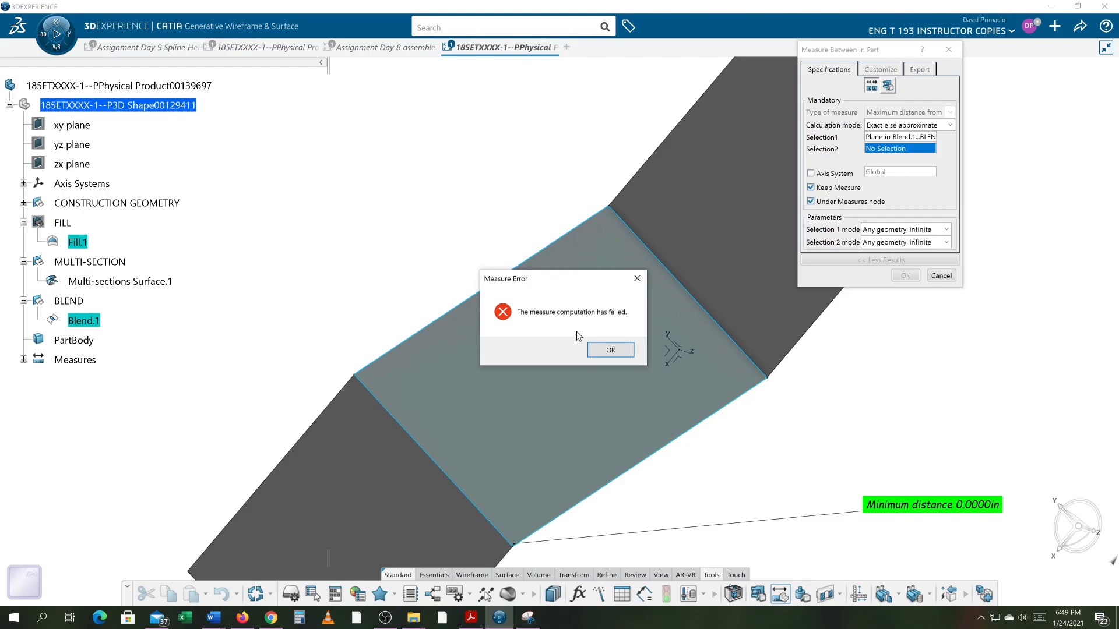
left_click(611, 350)
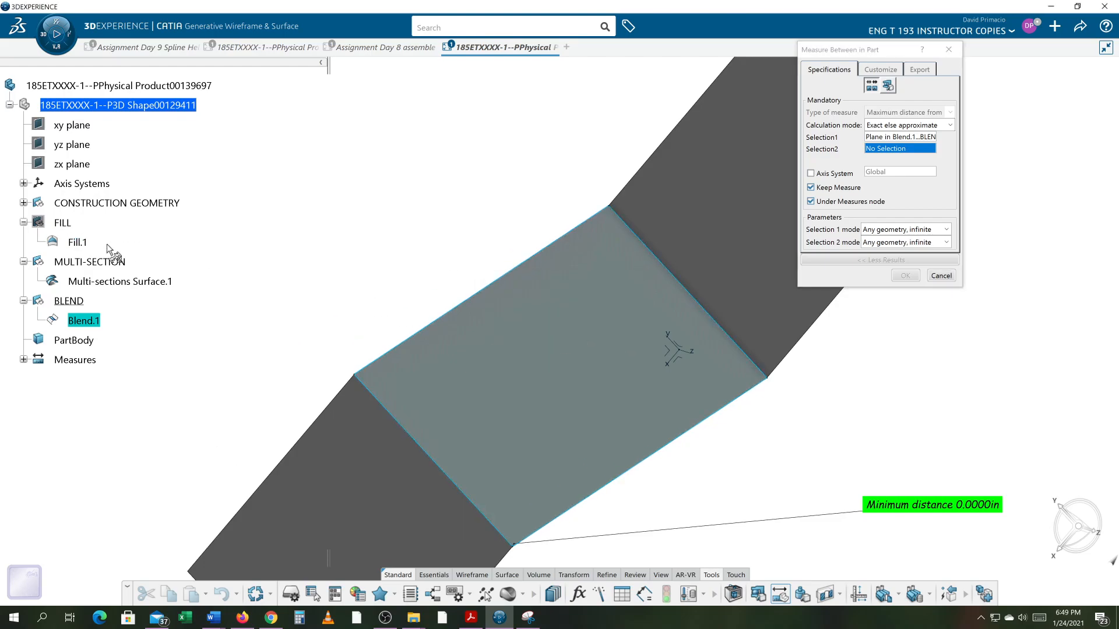
Show the FILL set while measuring, examine the bridging surfaces from another angle, and cancel the measurement
right_click(84, 243)
left_click(64, 224)
right_click(62, 223)
left_click(136, 307)
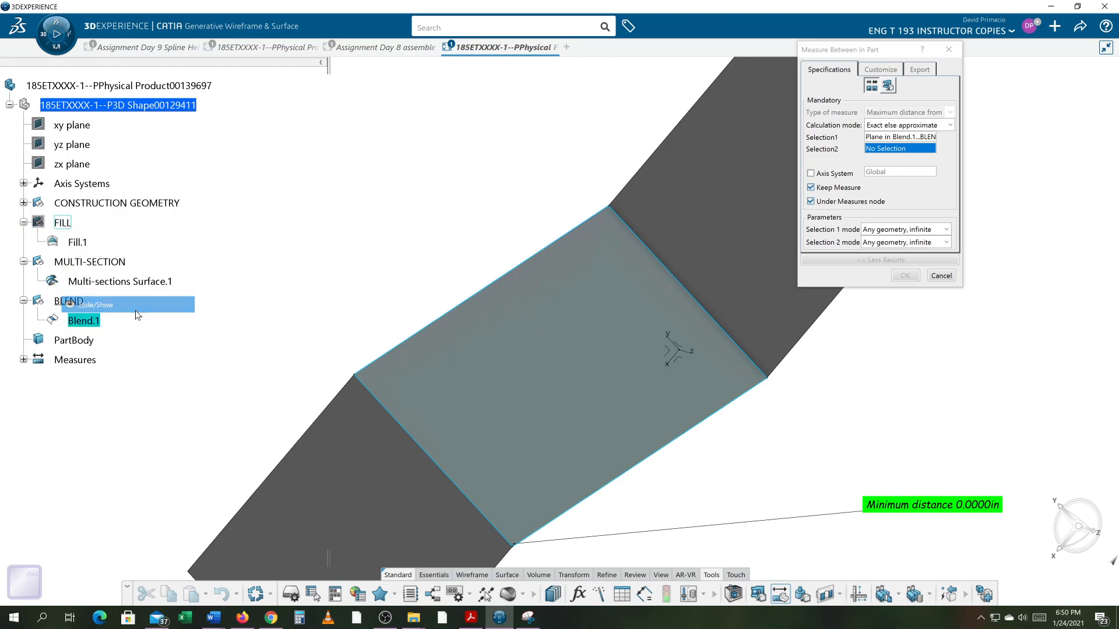
middle_click_drag(708, 455, 468, 496)
middle_click_drag(649, 463, 729, 445)
mouse_move(710, 375)
middle_mouse_down()
mouse_move(675, 412)
mouse_move(711, 358)
middle_mouse_up()
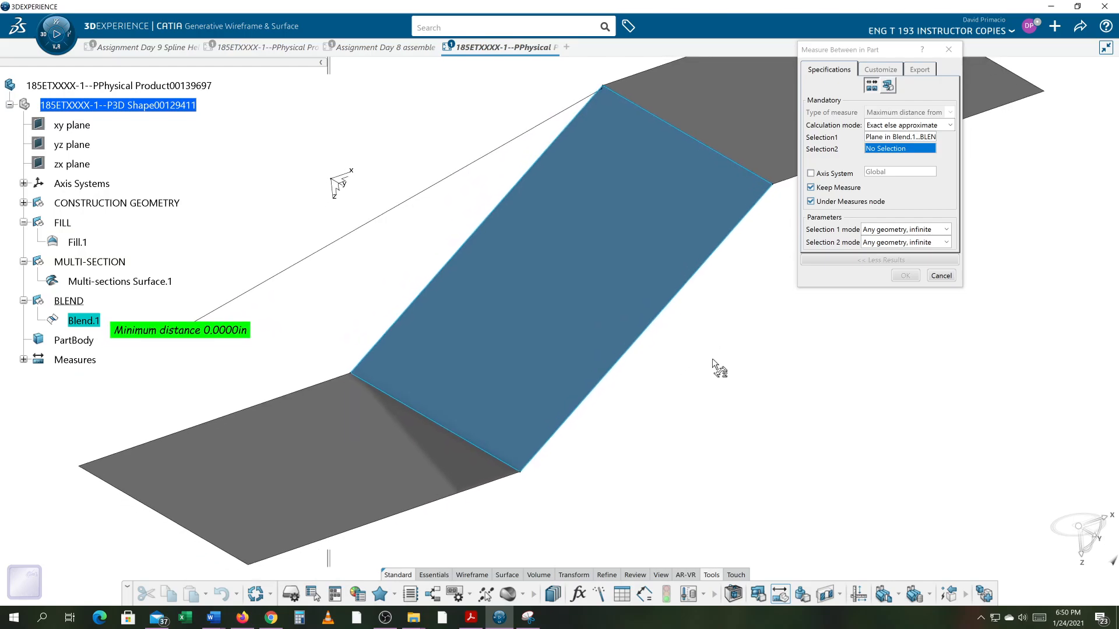
left_click(935, 276)
middle_click_drag(643, 427, 746, 503)
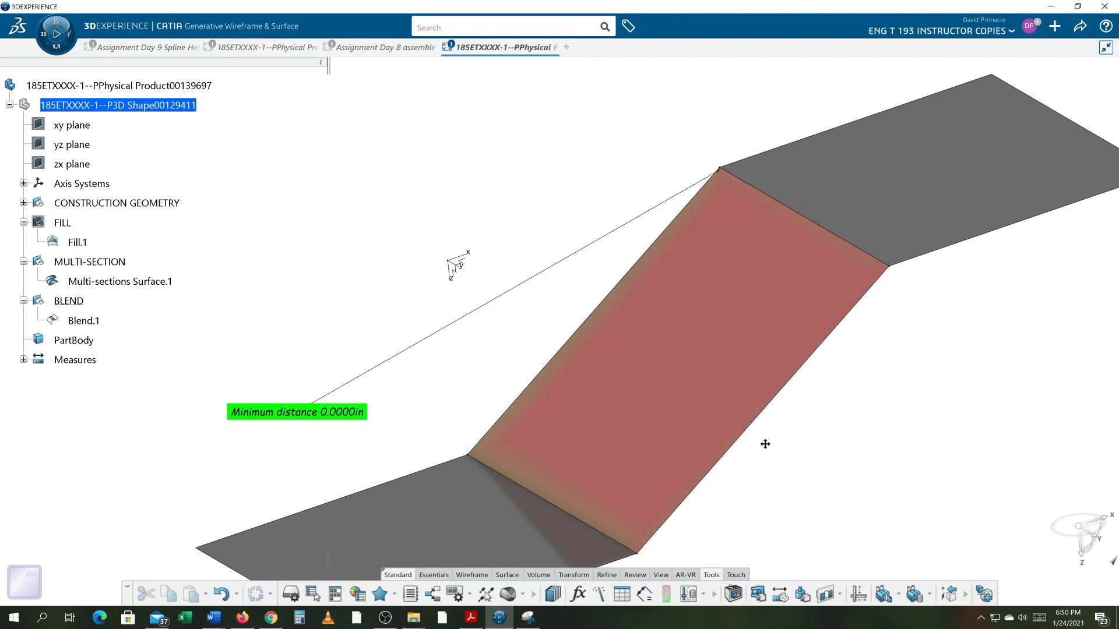
scroll(773, 447, "down", 3)
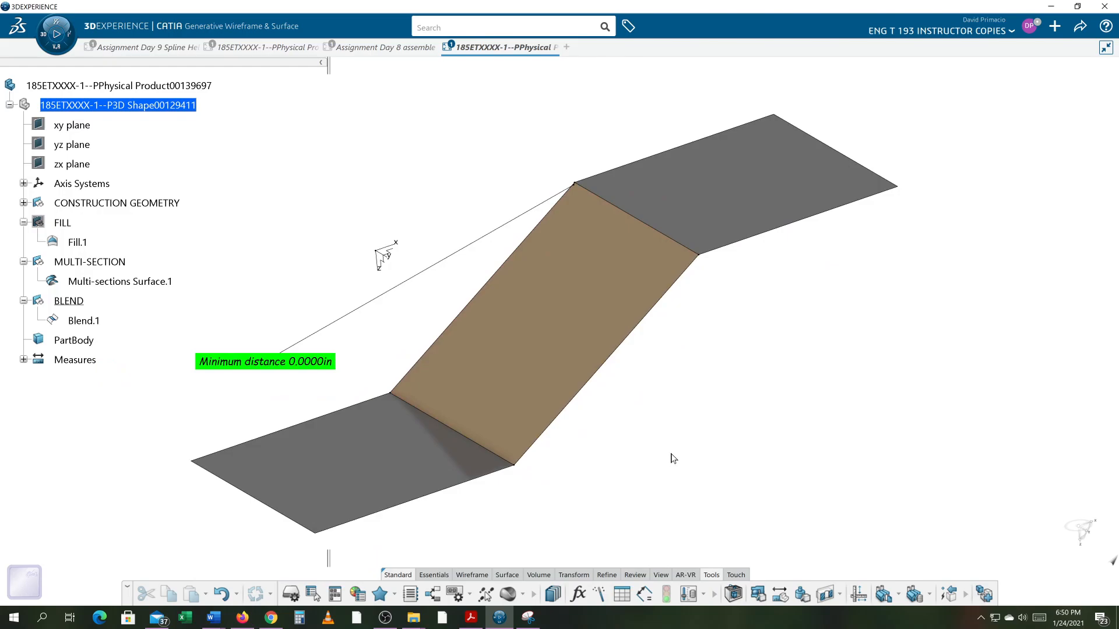
Open a new Fill surface definition to examine its curve, support and continuity options, and cancel it
left_click(506, 576)
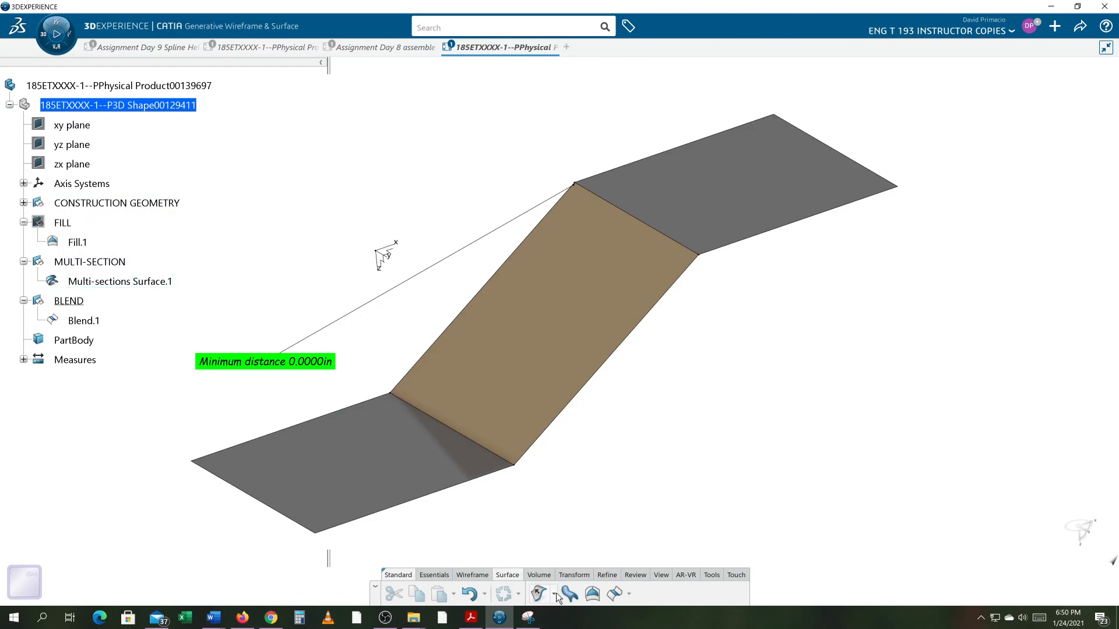
left_click(592, 593)
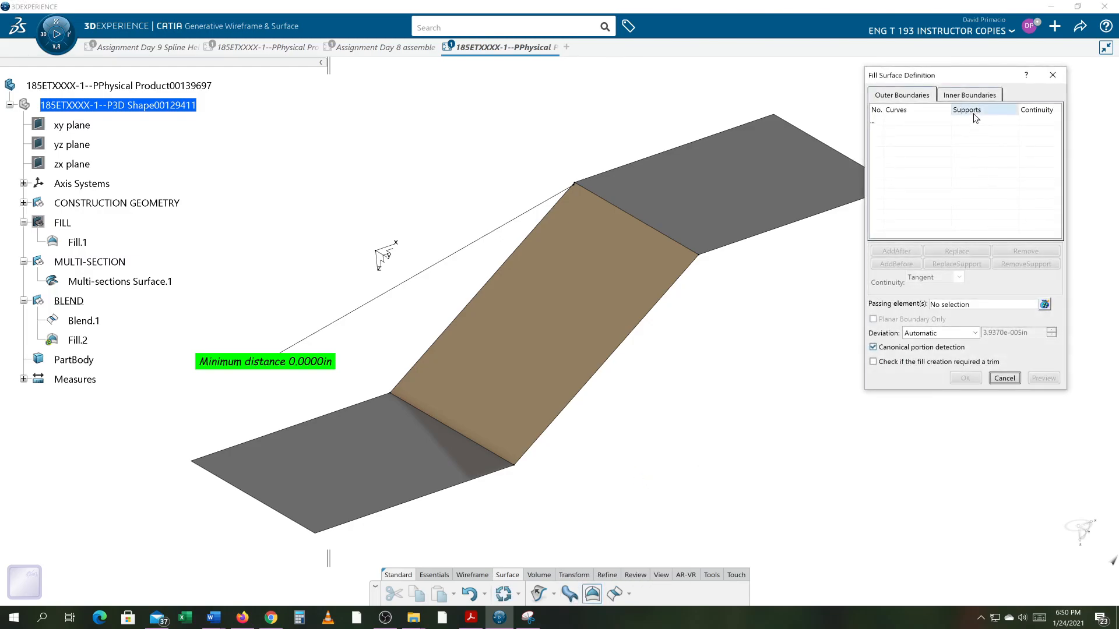
left_click(968, 112)
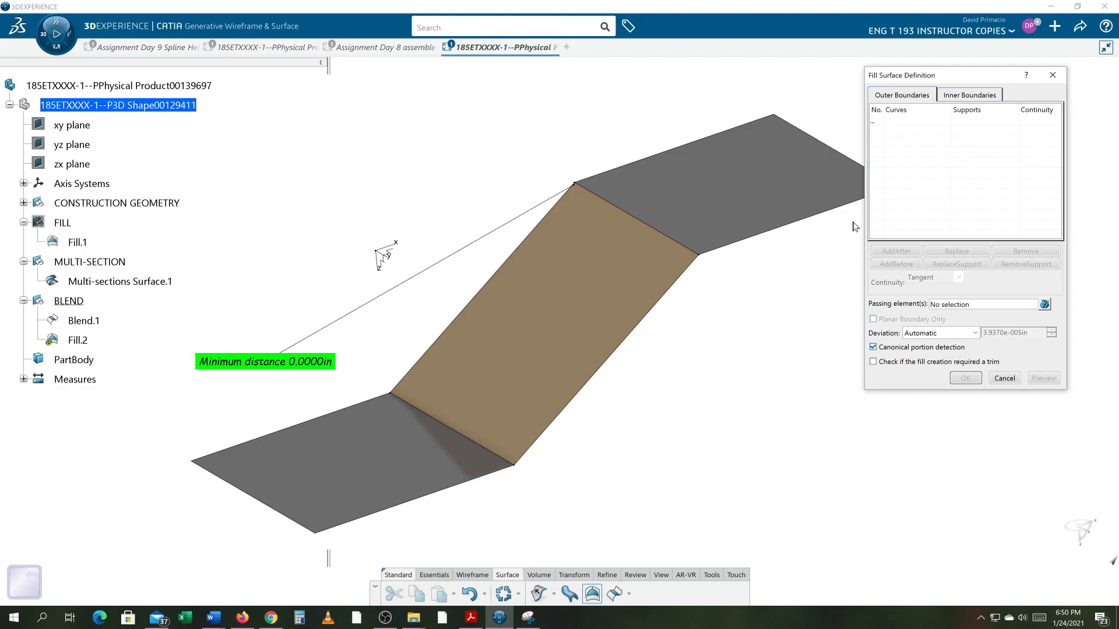
middle_click_drag(626, 398, 586, 395)
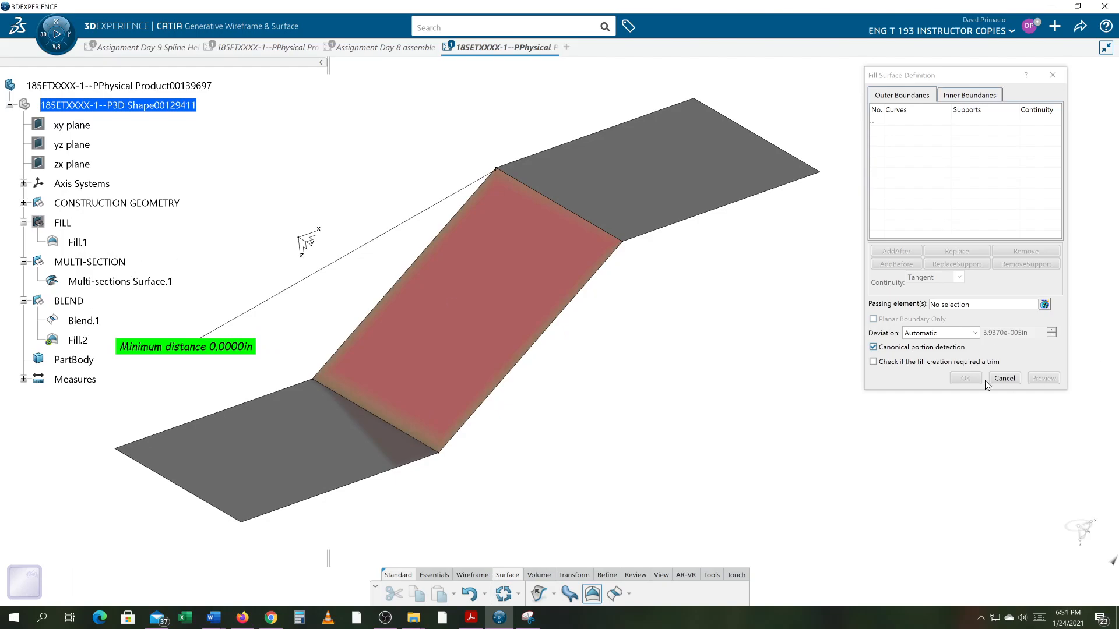
left_click(997, 382)
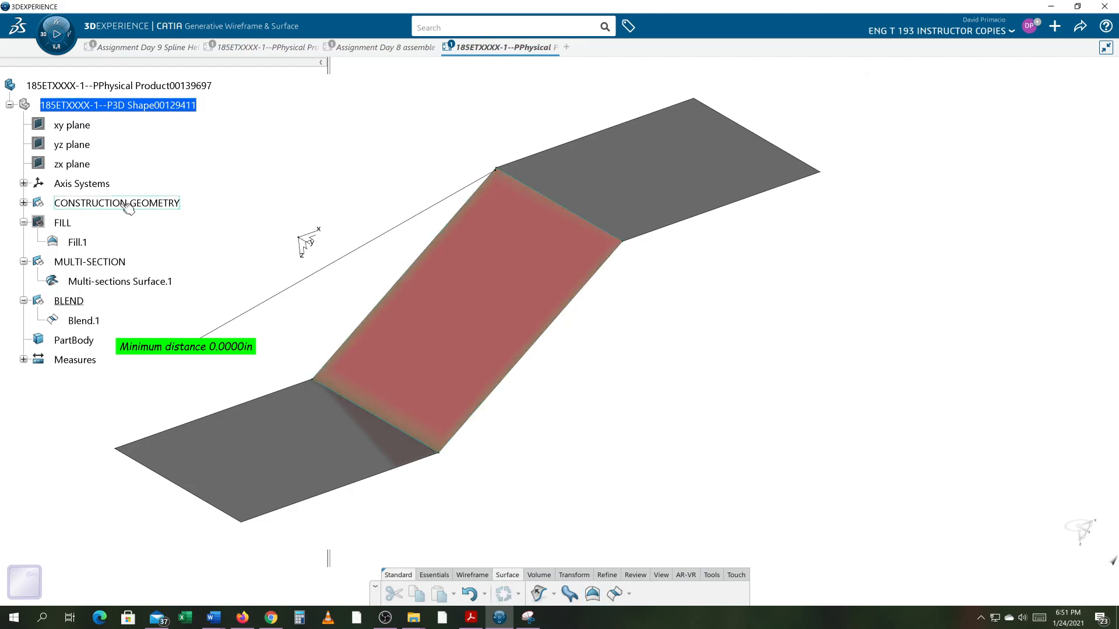
Show the FILL geometrical set to compare it with the coloured surfaces, and hide it again
right_click(60, 223)
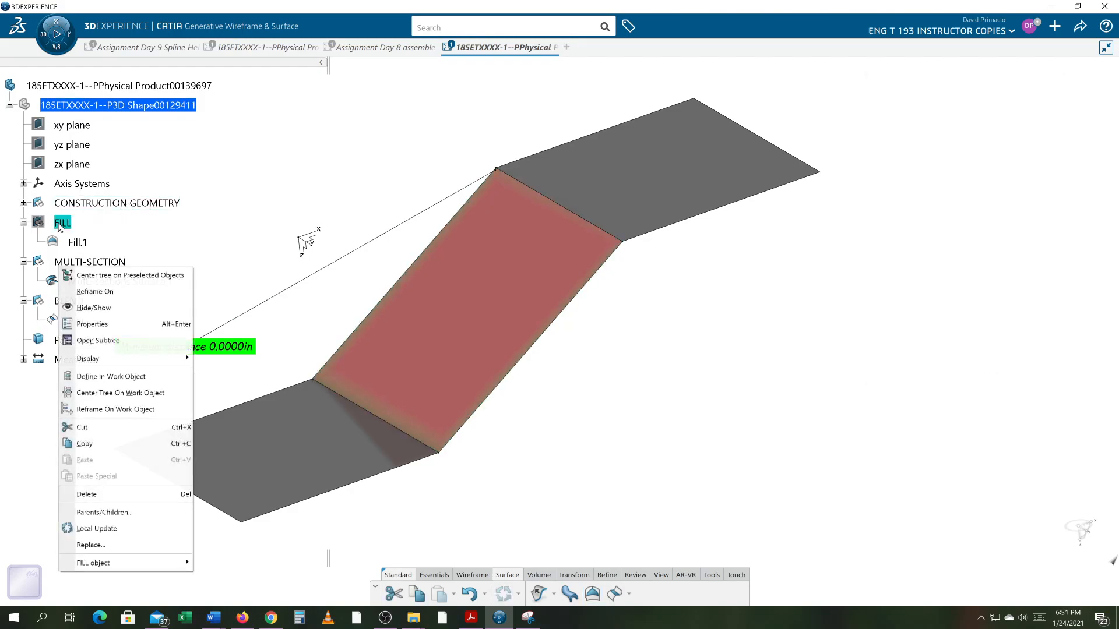
left_click(110, 314)
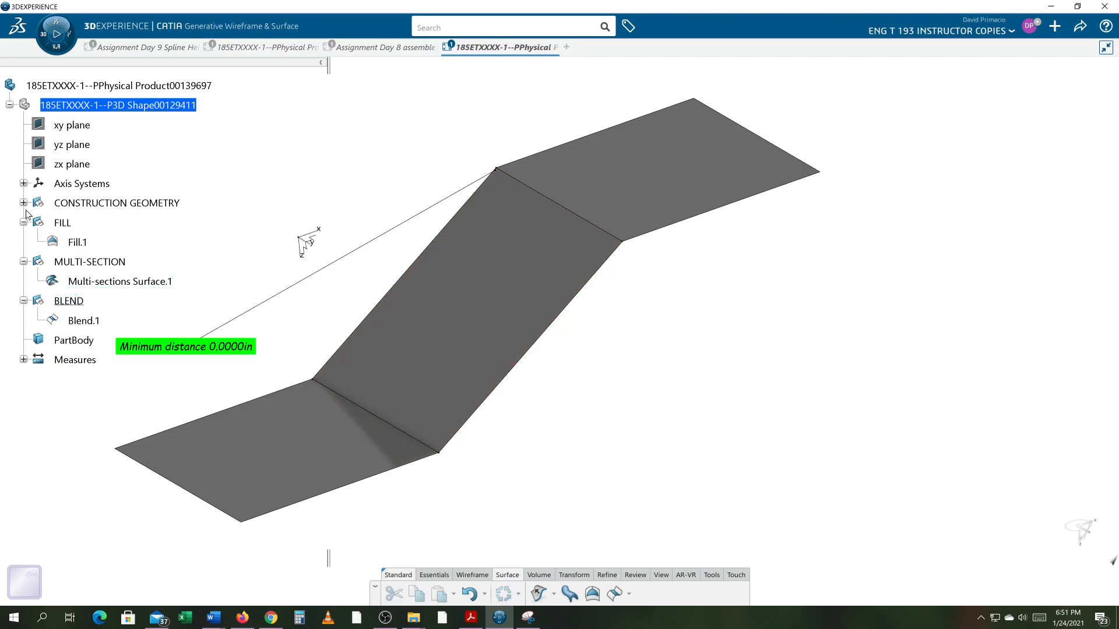
right_click(62, 224)
left_click(79, 306)
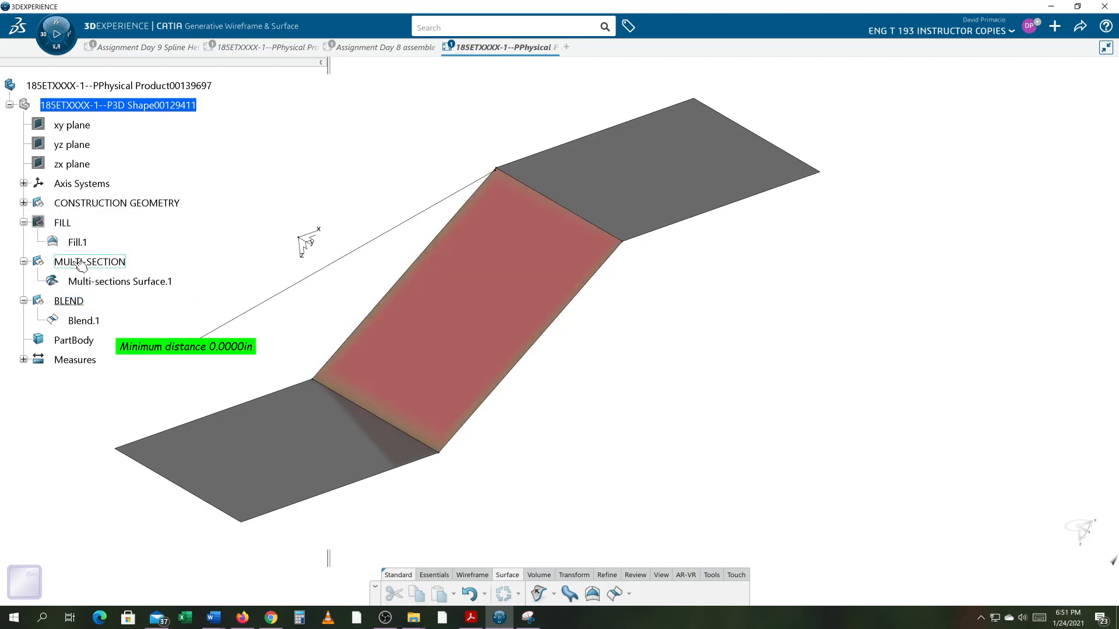
Hide the MULTI-SECTION and BLEND geometrical sets, and collapse the FILL, MULTI-SECTION and BLEND branches in the tree
right_click(73, 262)
left_click(107, 44)
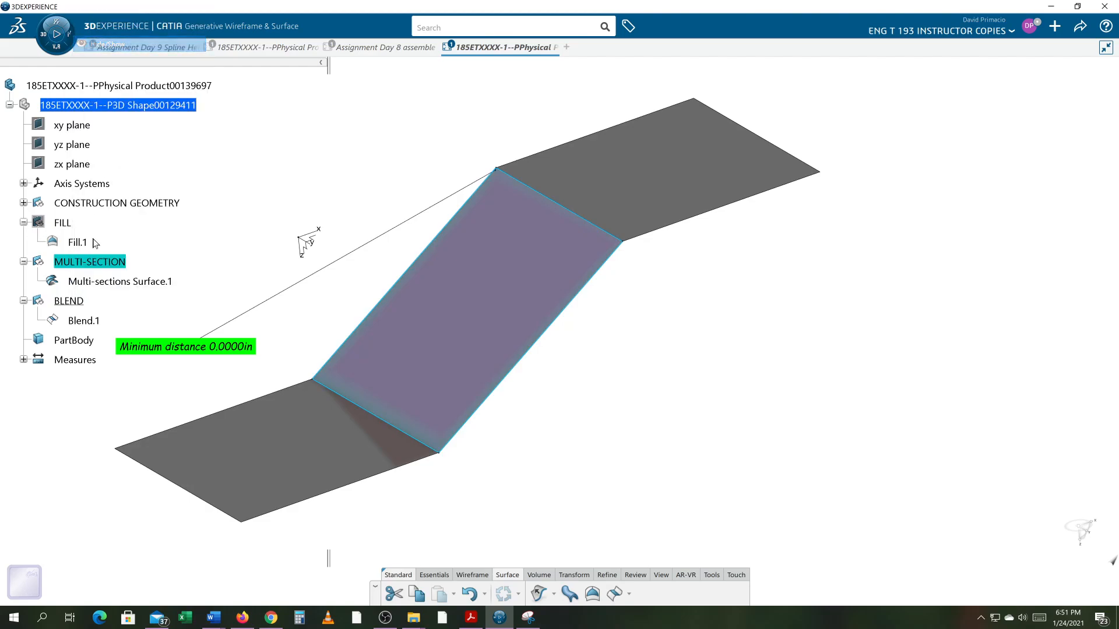
right_click(75, 301)
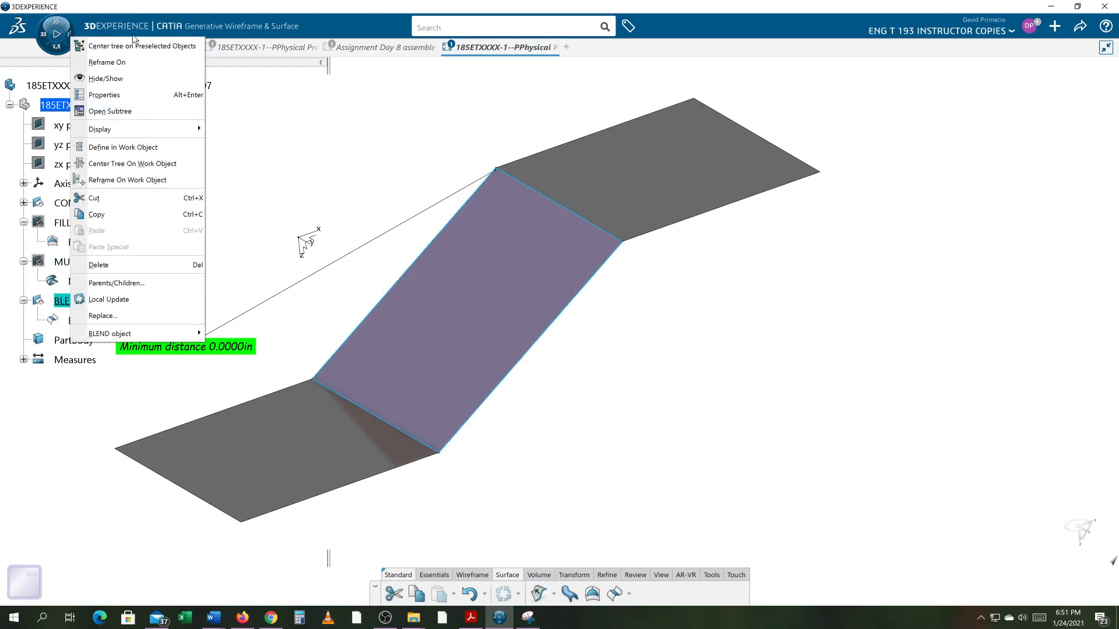
left_click(110, 78)
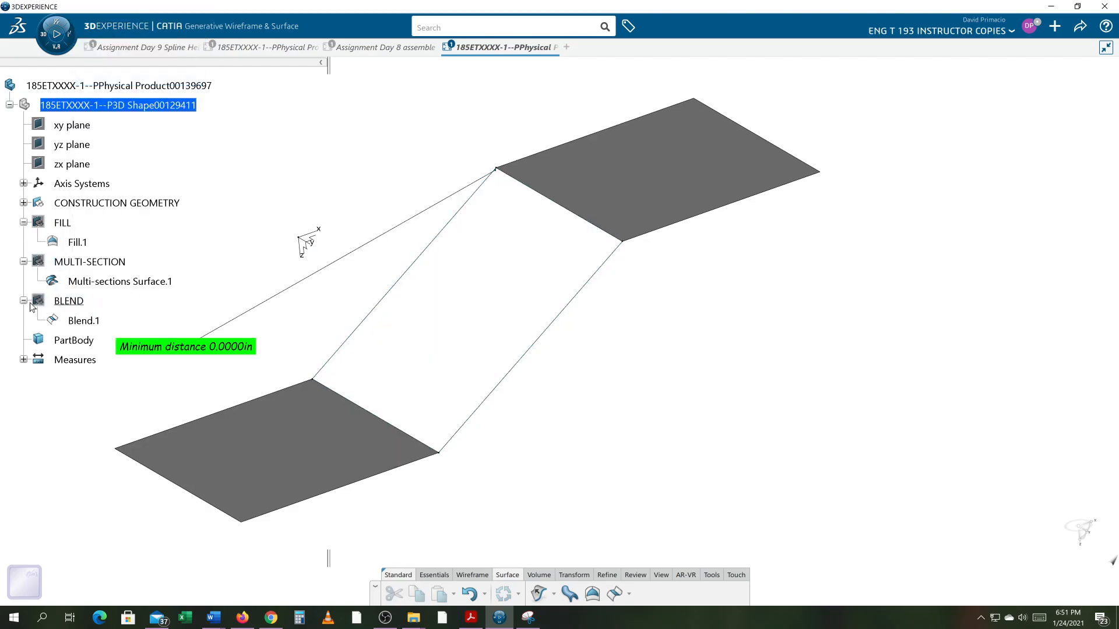
left_click(24, 301)
left_click(24, 261)
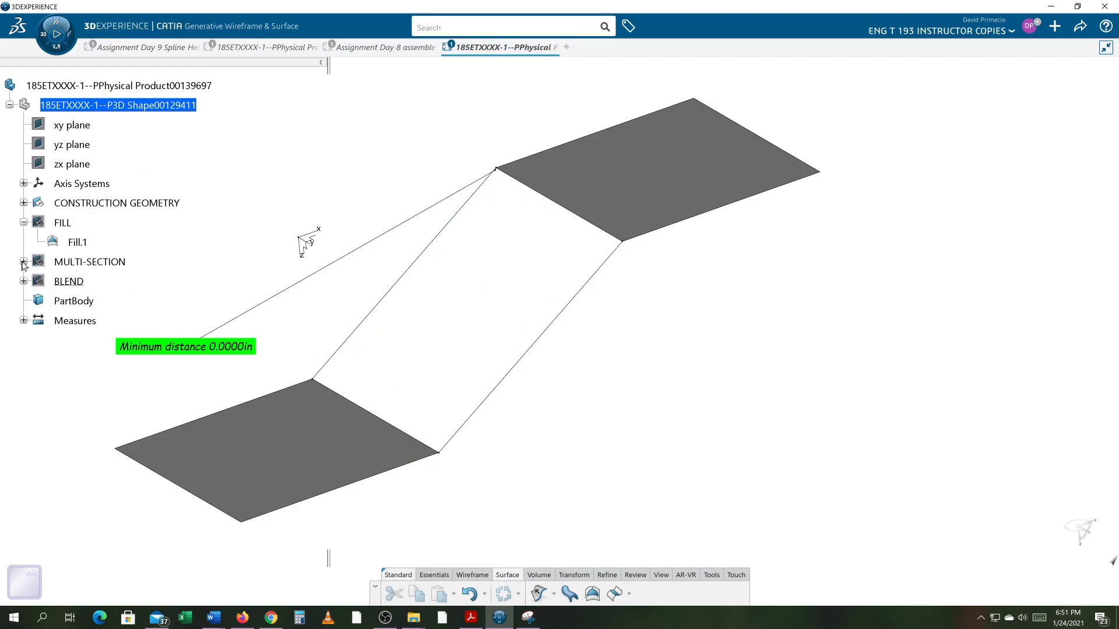
left_click(23, 225)
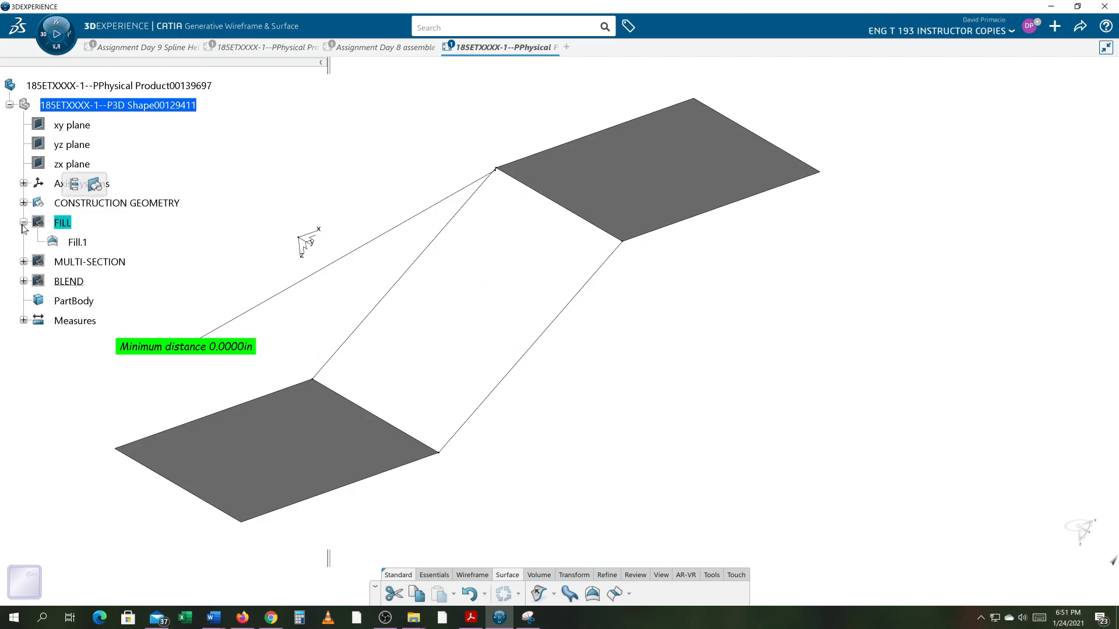
left_click(23, 223)
Define CONSTRUCTION GEOMETRY as the in-work object
right_click(125, 203)
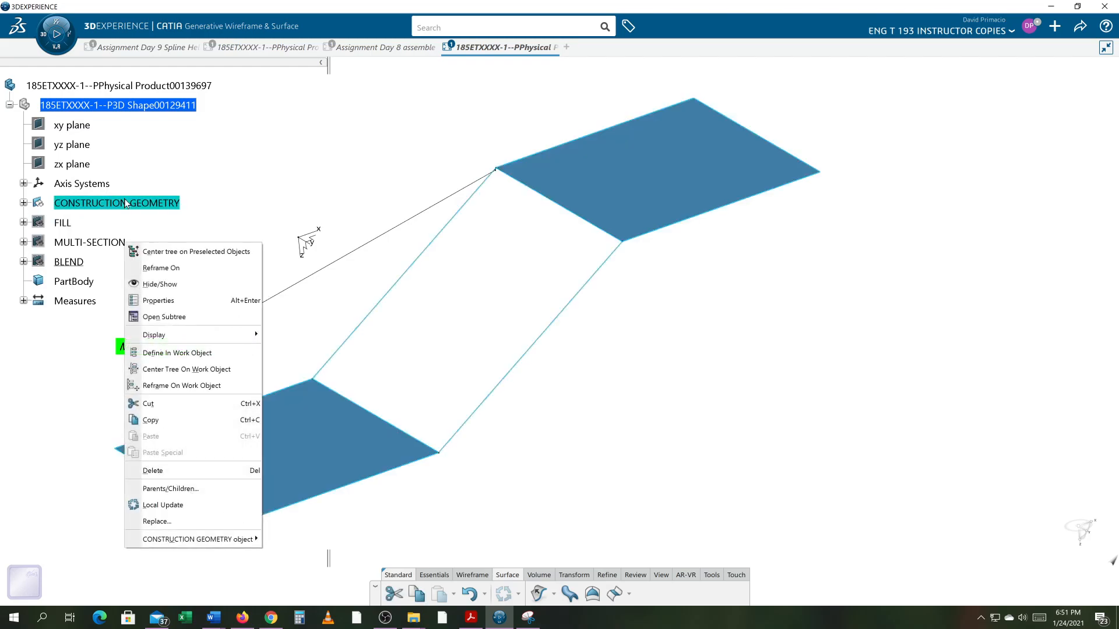
left_click(199, 353)
left_click(686, 434)
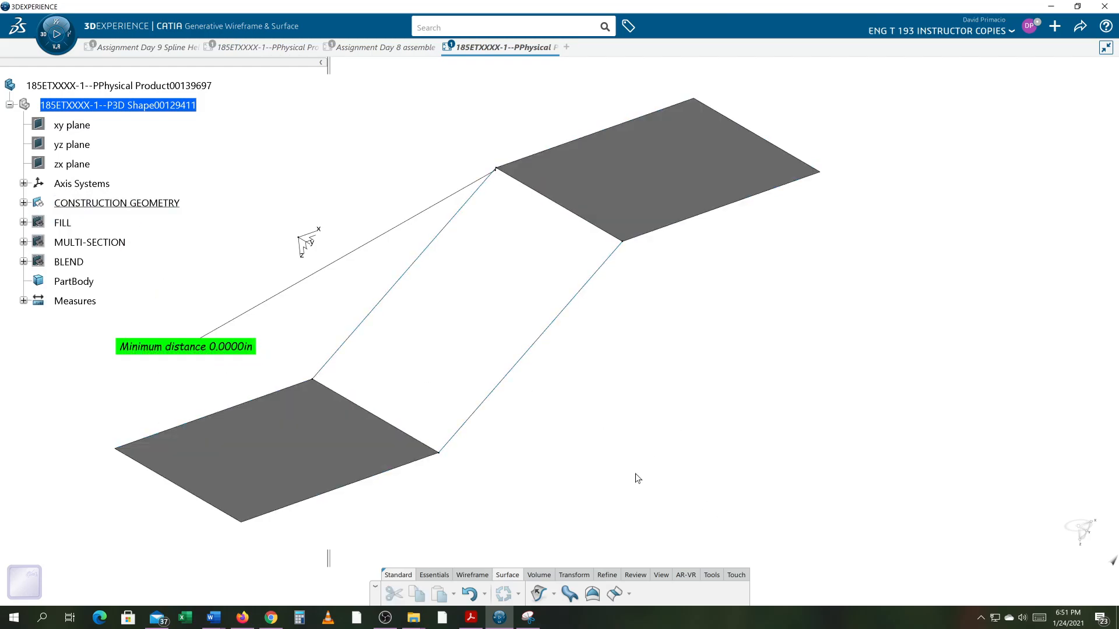
Create a Multi-Sections surface between inner edges Line.1 and Line.2 of the two planar surfaces, with Extrude.1 and Extrude.2 as tangency supports
left_click(627, 594)
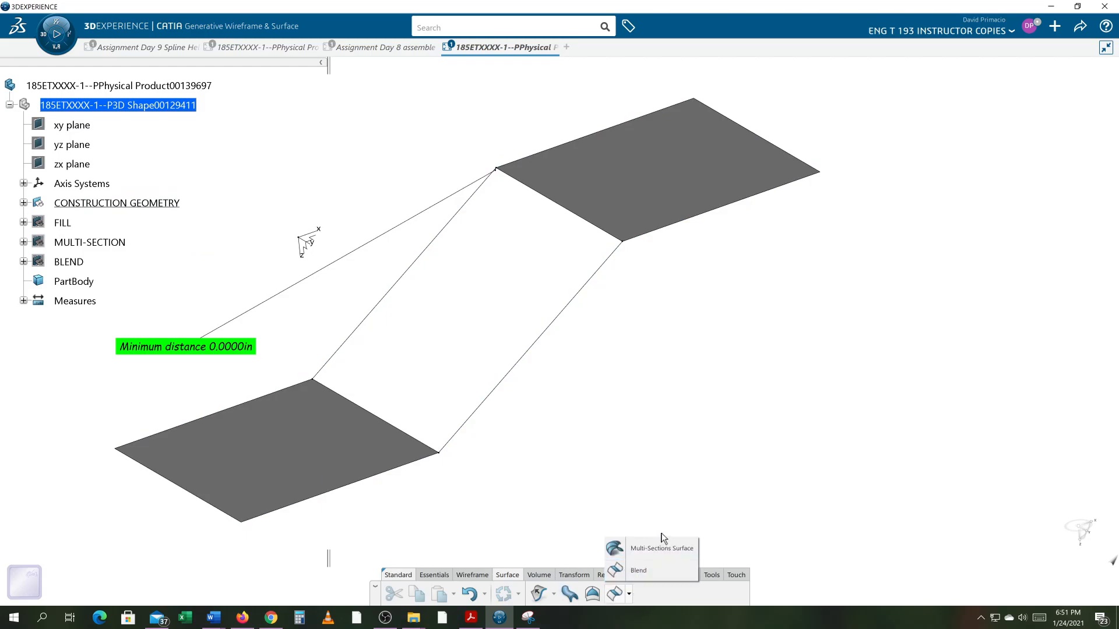
left_click(653, 549)
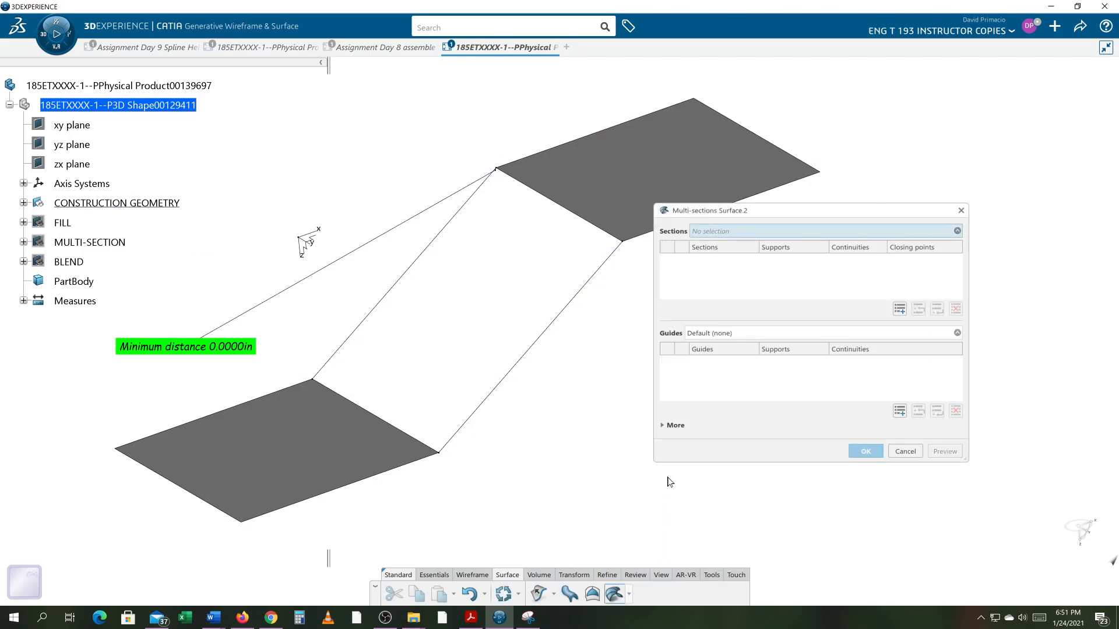
left_click(413, 441)
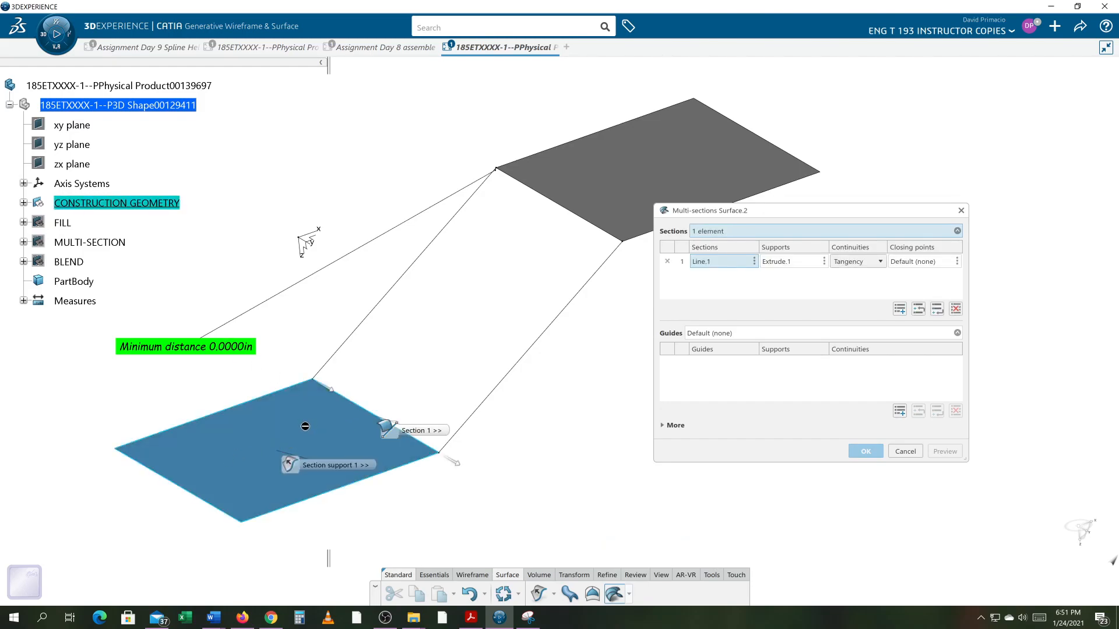
left_click(546, 198)
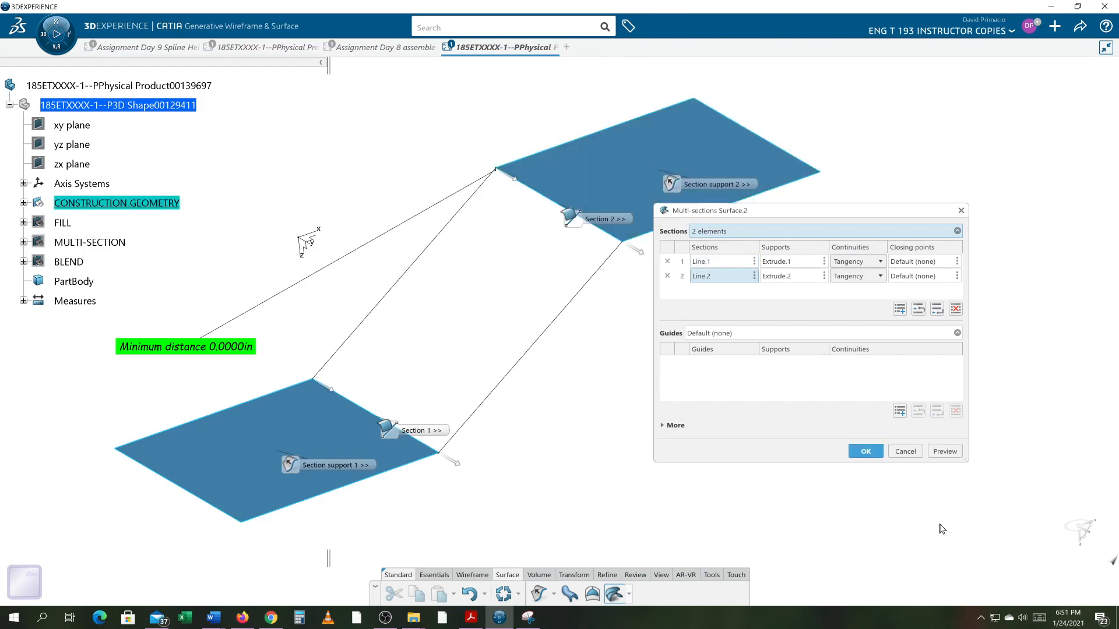
left_click(943, 451)
middle_click_drag(458, 479, 515, 453)
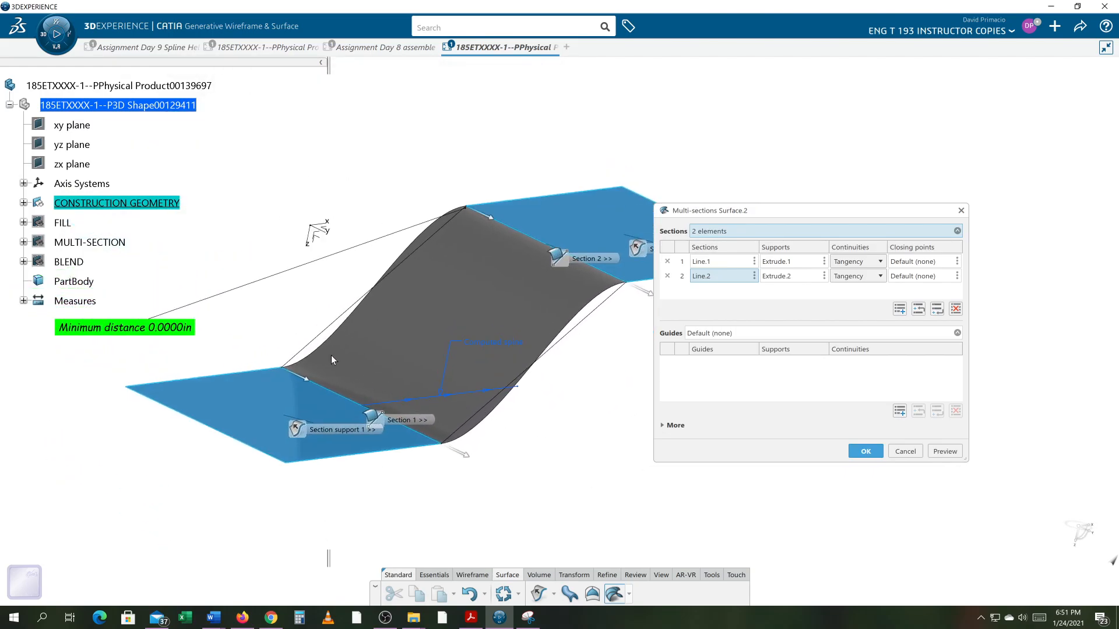
left_click(862, 452)
middle_click_drag(647, 407, 647, 452)
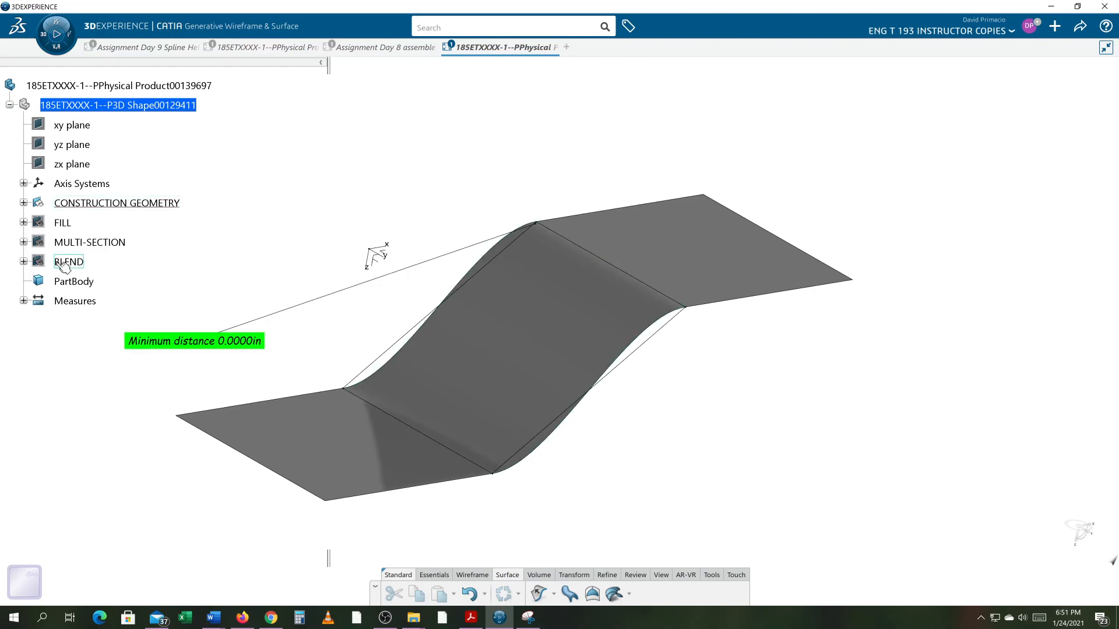
Show the MULTI-SECTION geometrical set and compare its surface with the new tangent-supported surface
right_click(83, 249)
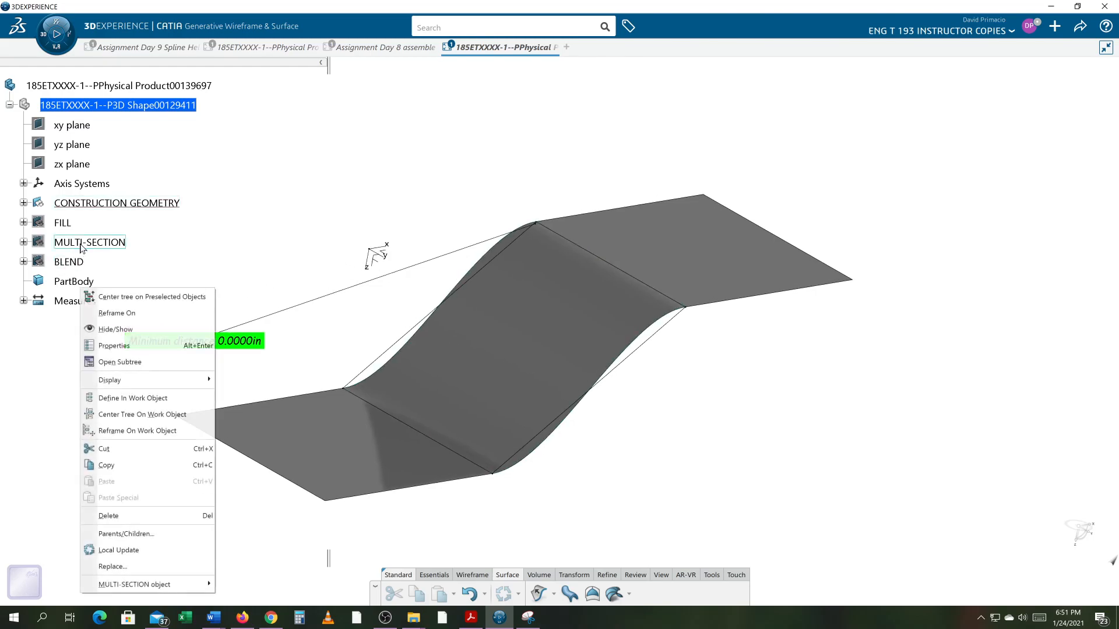
left_click(116, 329)
middle_click_drag(669, 434, 584, 341)
middle_click_drag(576, 332, 705, 483)
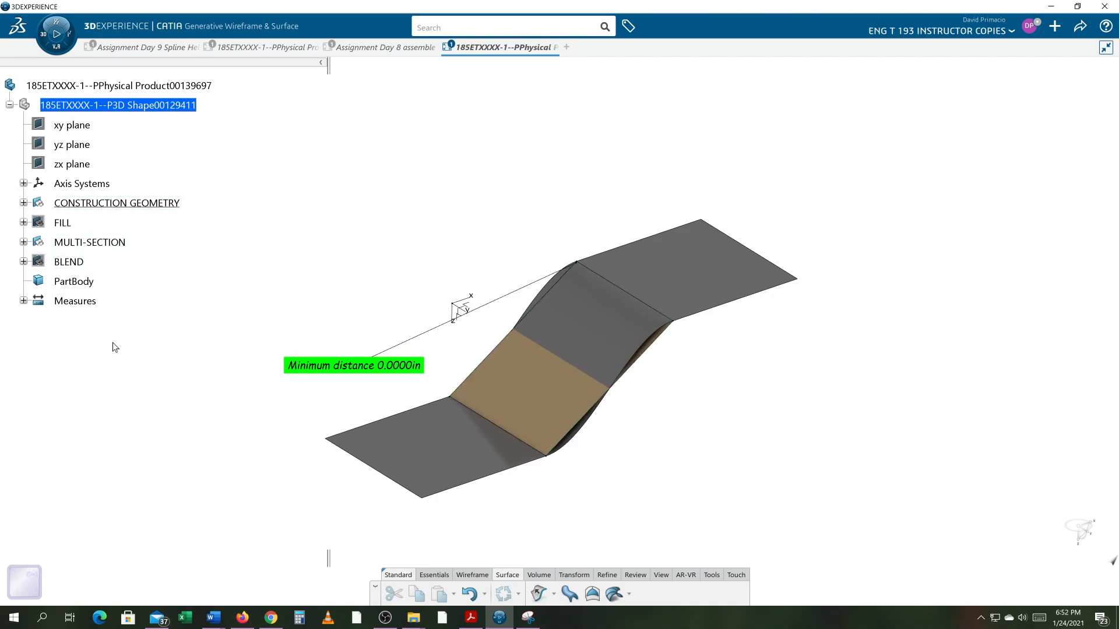
middle_click_drag(335, 506, 415, 444)
middle_click_drag(786, 489, 761, 489)
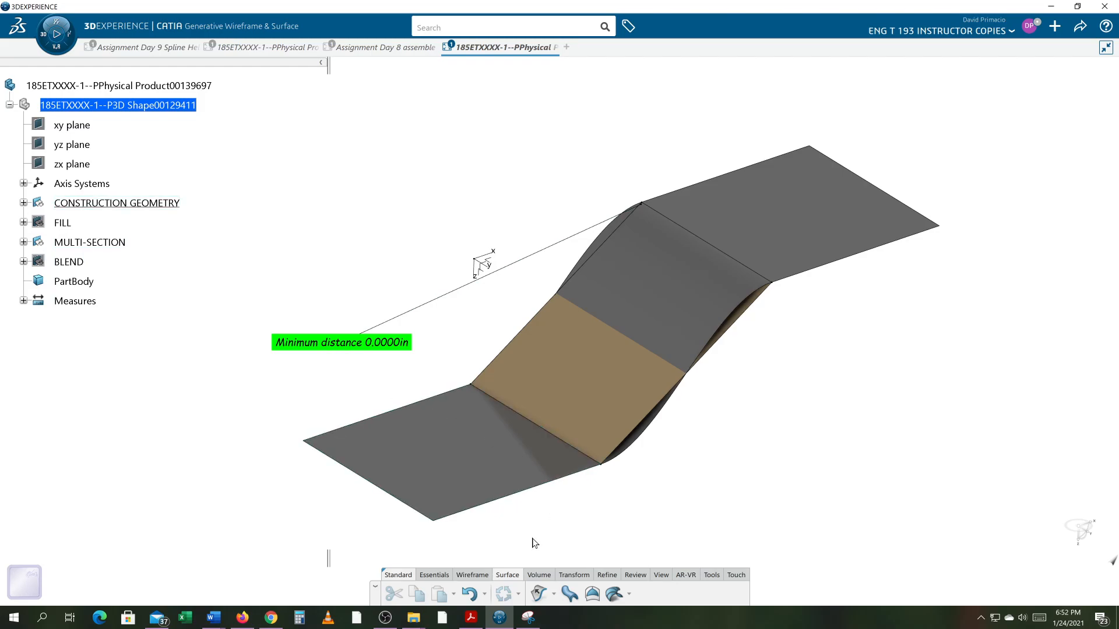
key("alt+Tab")
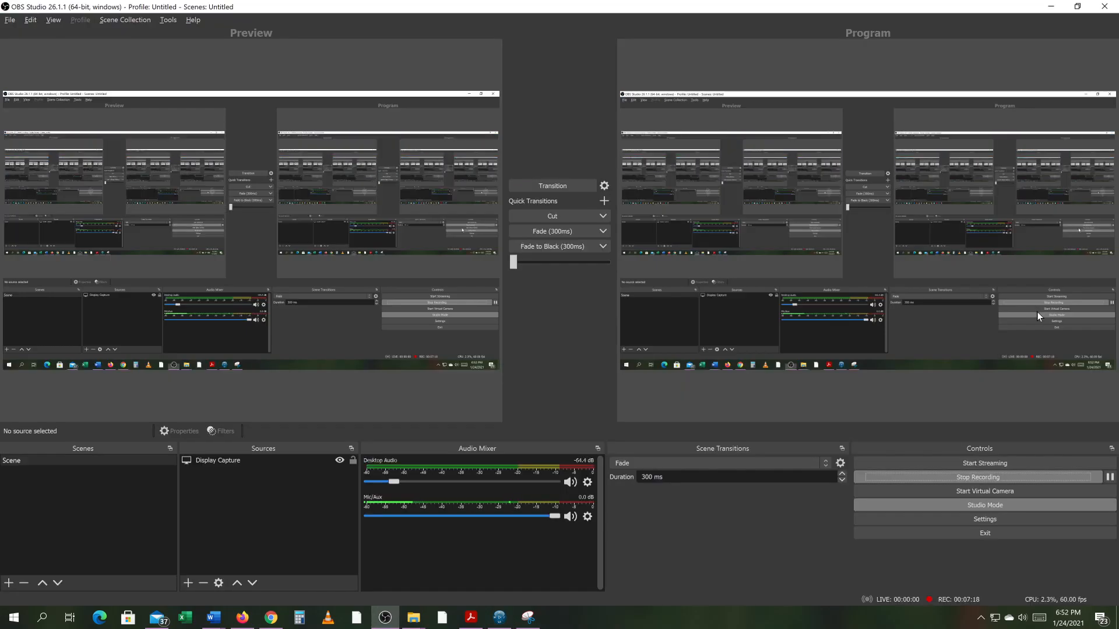